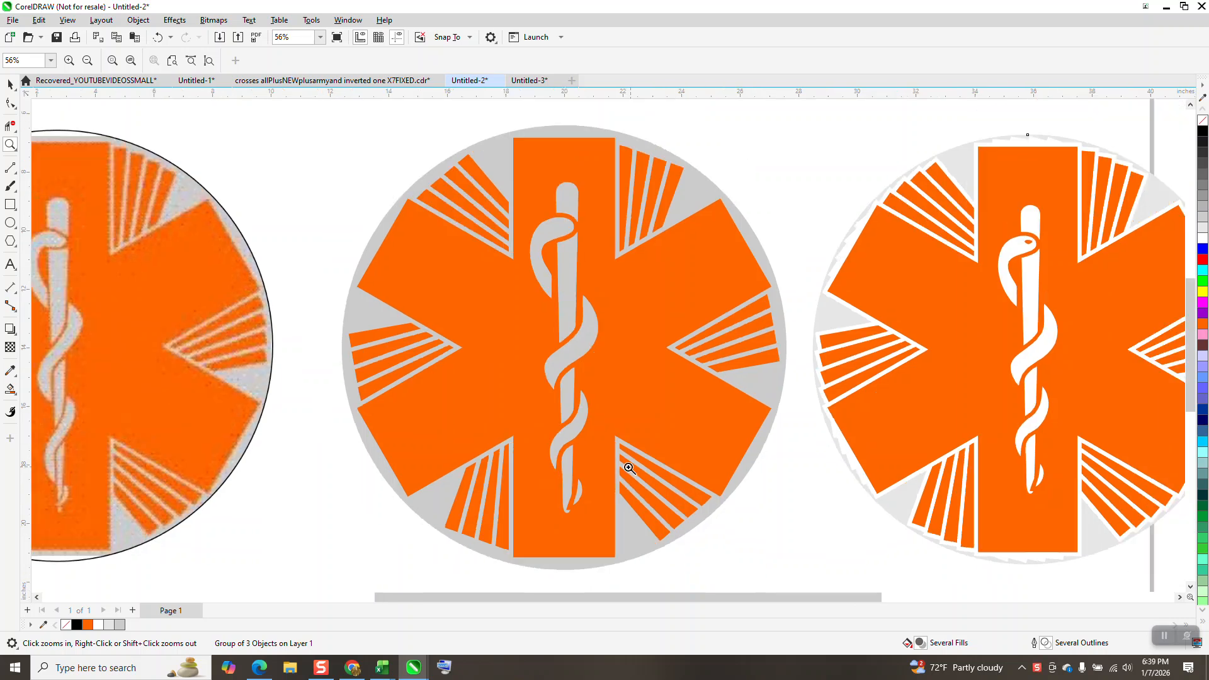
Step: Move the emblem with the white staff off the page to about X 49.1, Y -6.8 inches
left_click(11, 84)
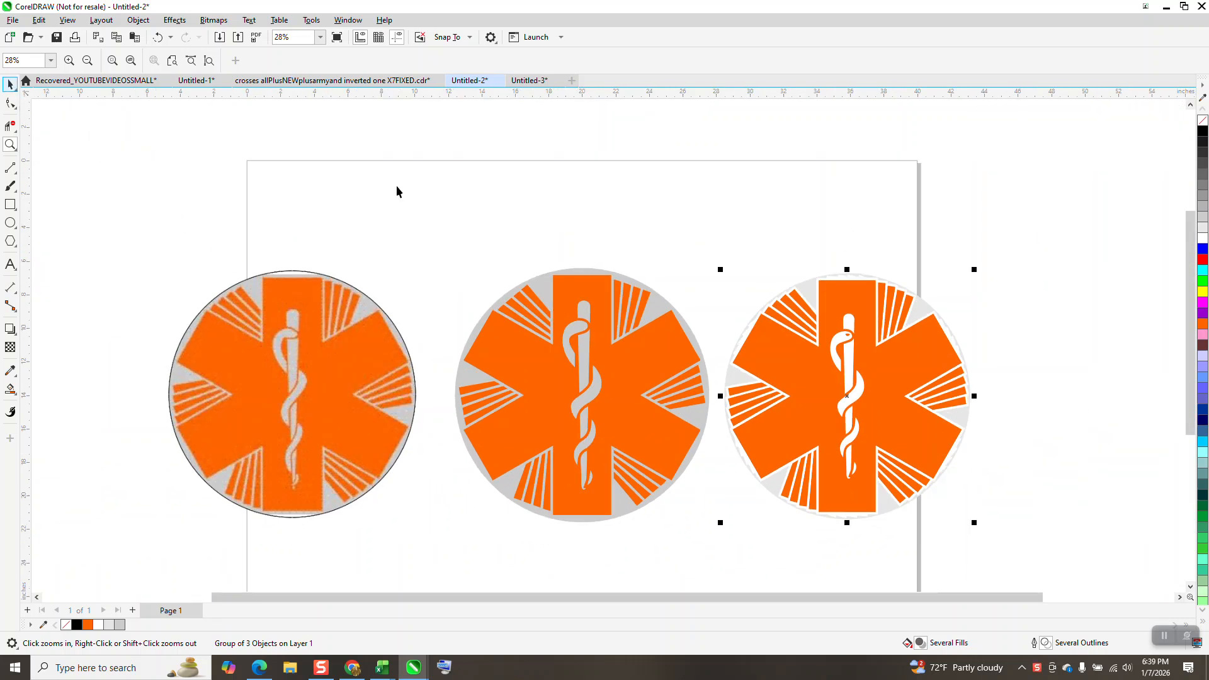
left_click_drag(849, 351, 1072, 229)
scroll(620, 243, "down", 1)
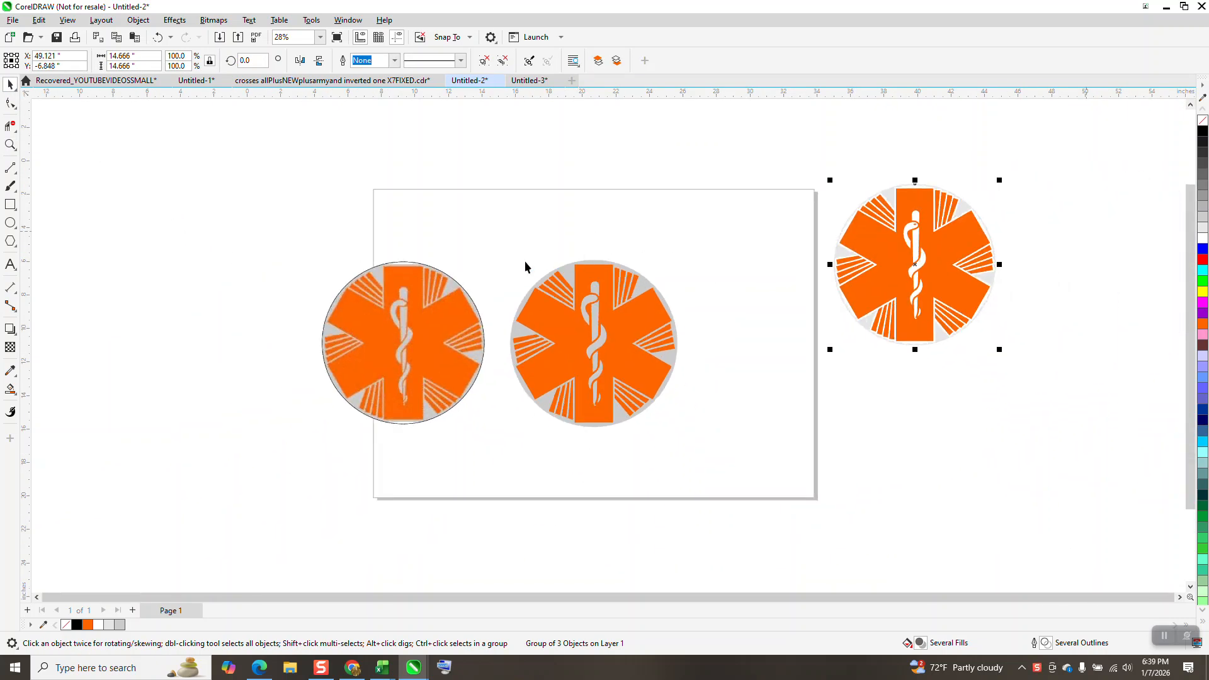
left_click_drag(493, 262, 758, 448)
left_click_drag(610, 344, 159, 199)
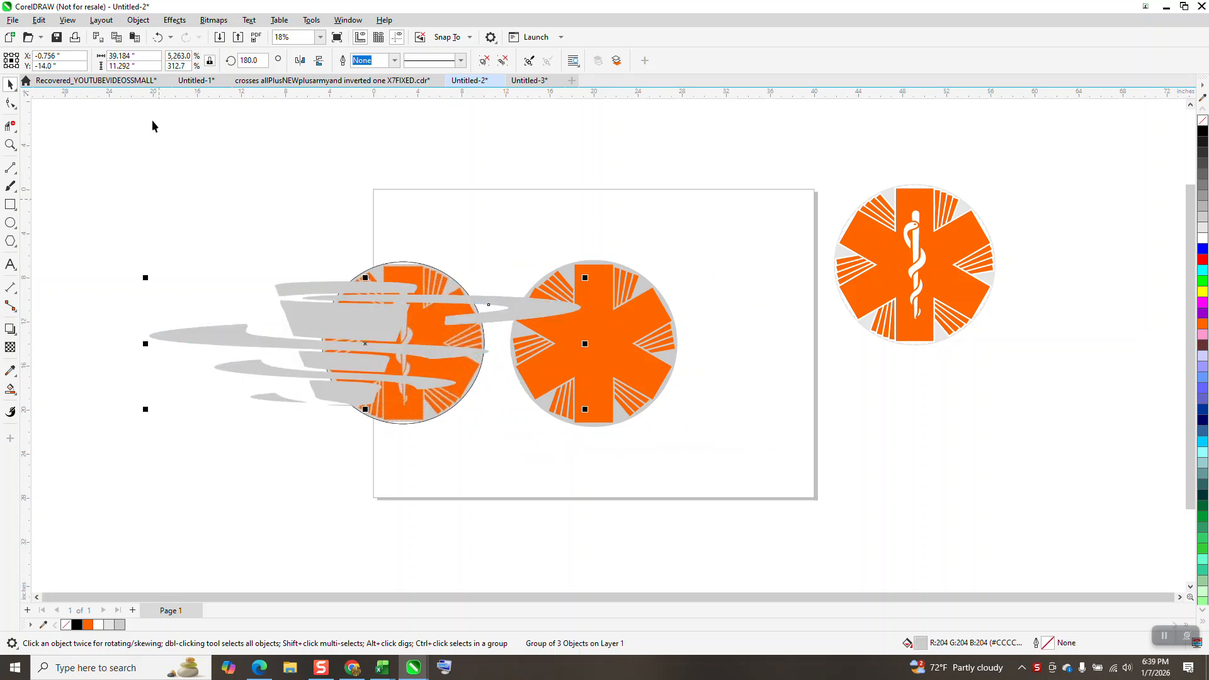
left_click(157, 38)
left_click(719, 187)
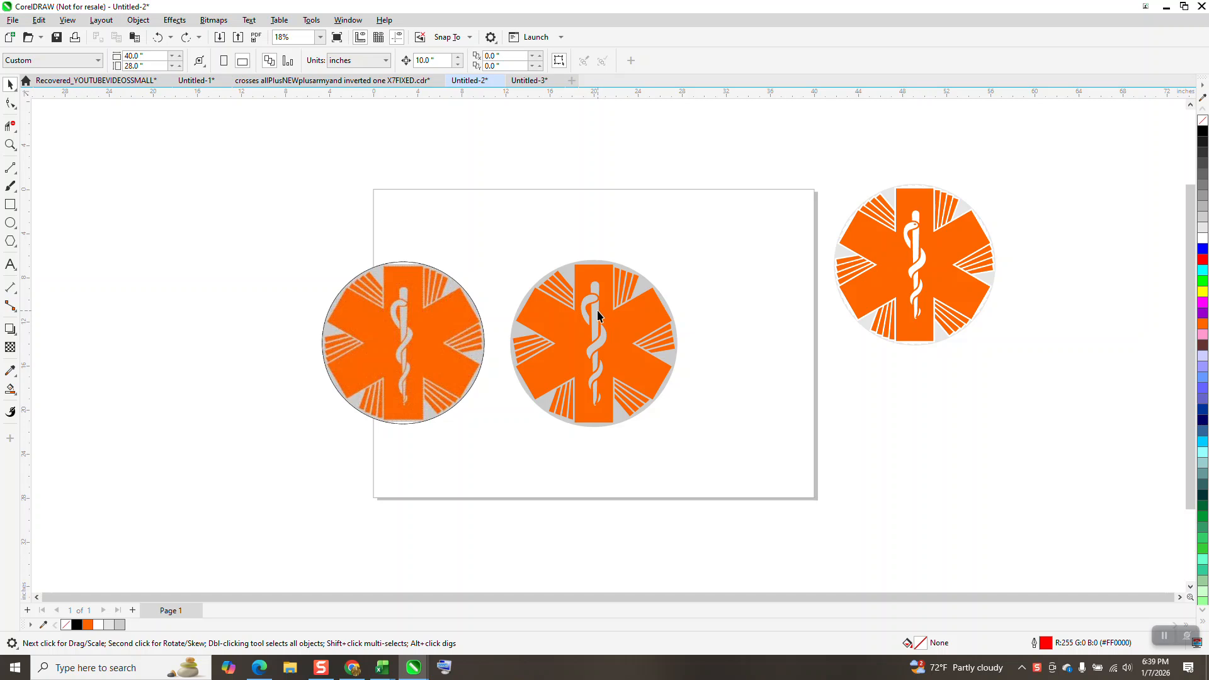
Step: Nudge the grey snake-and-staff symbol 20 inches to the right, out of the middle emblem
left_click(598, 315)
key("Right")
key("Right")
Step: Ungroup the rest of the middle emblem and nudge its orange six-armed star up 20 inches
left_click(597, 315)
left_click(125, 23)
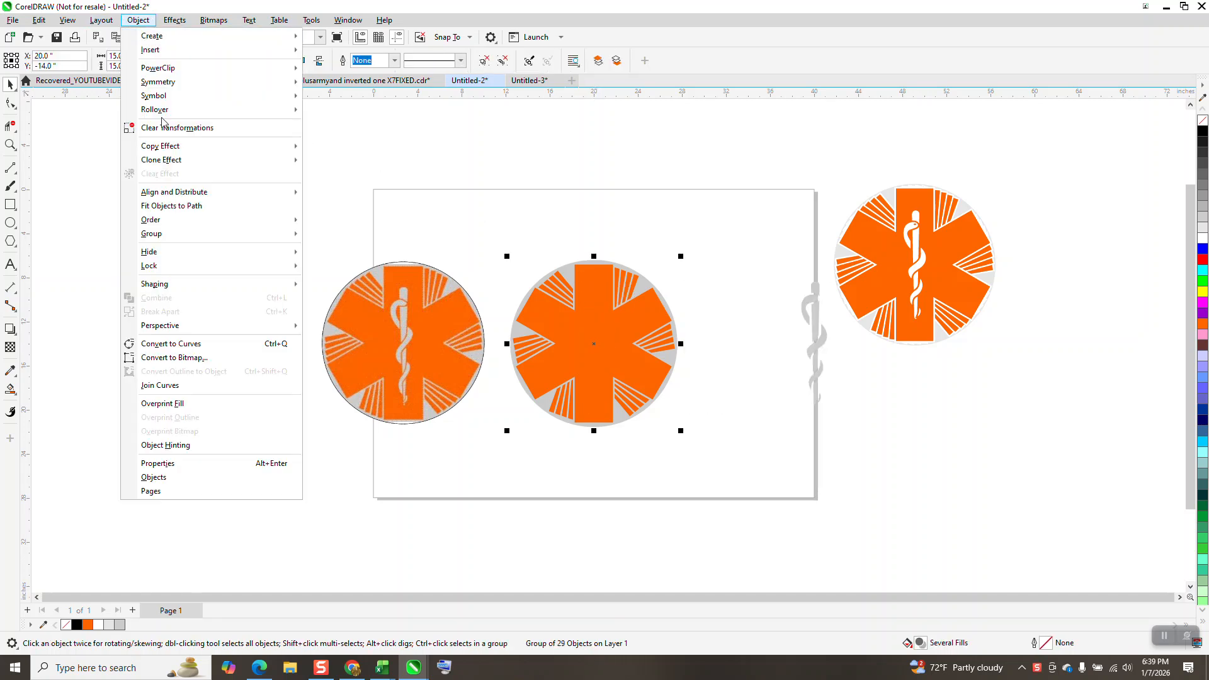
mouse_move(191, 242)
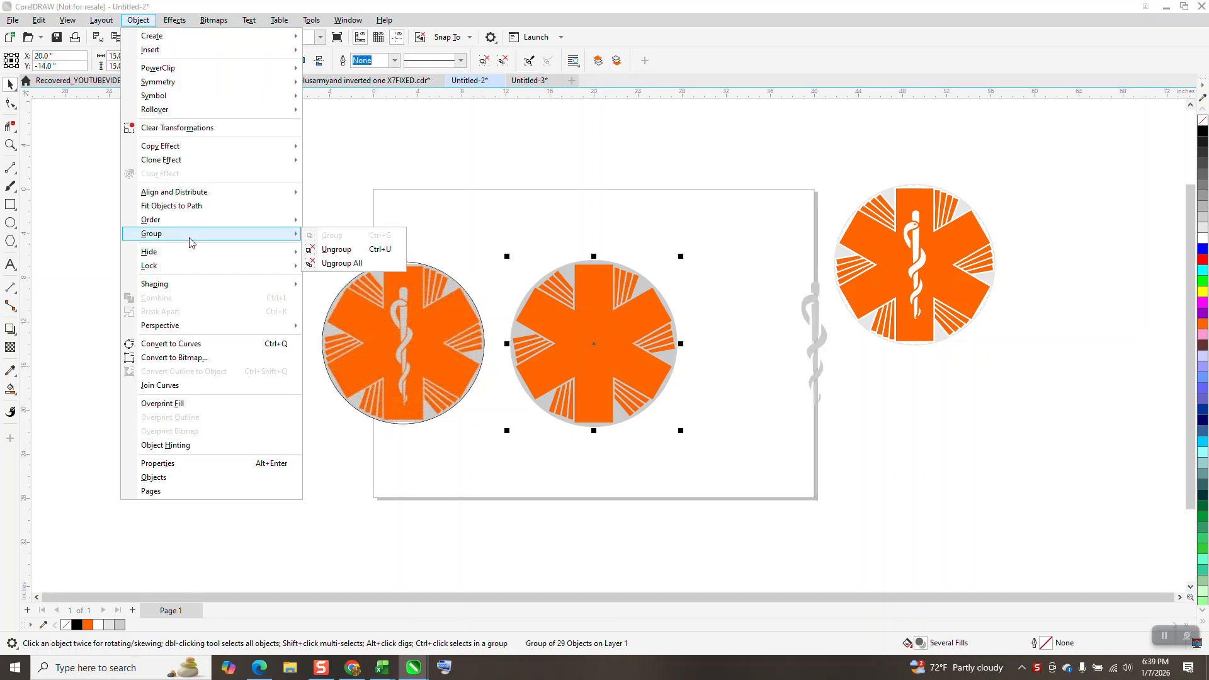
left_click(318, 250)
left_click(584, 286)
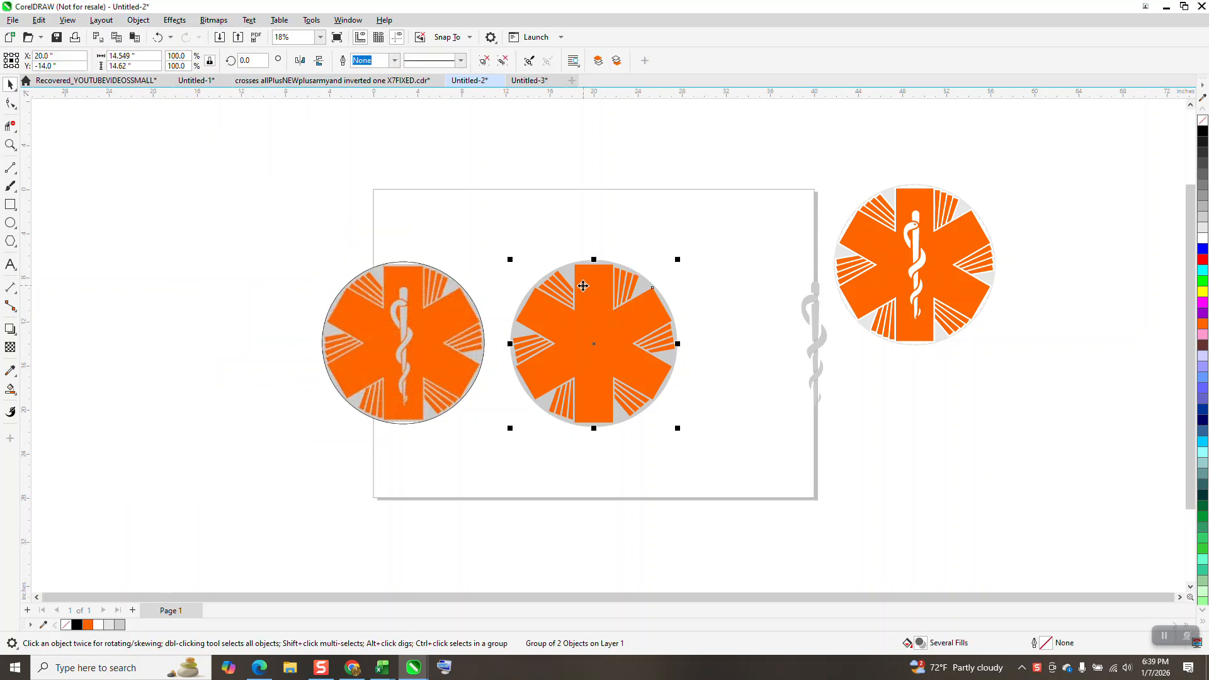
key("Up")
key("Up")
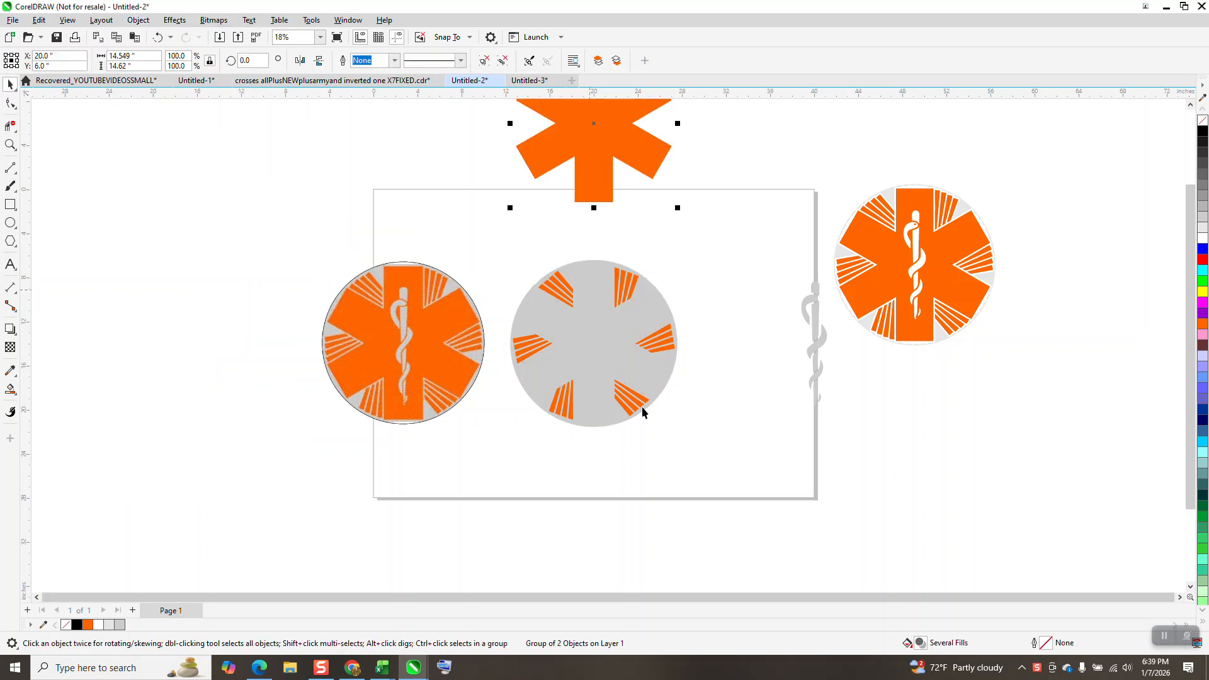
Step: Remove the six-armed star's fill and give it a black outline
scroll(640, 406, "down", 1)
left_click(1201, 120)
right_click(1202, 130)
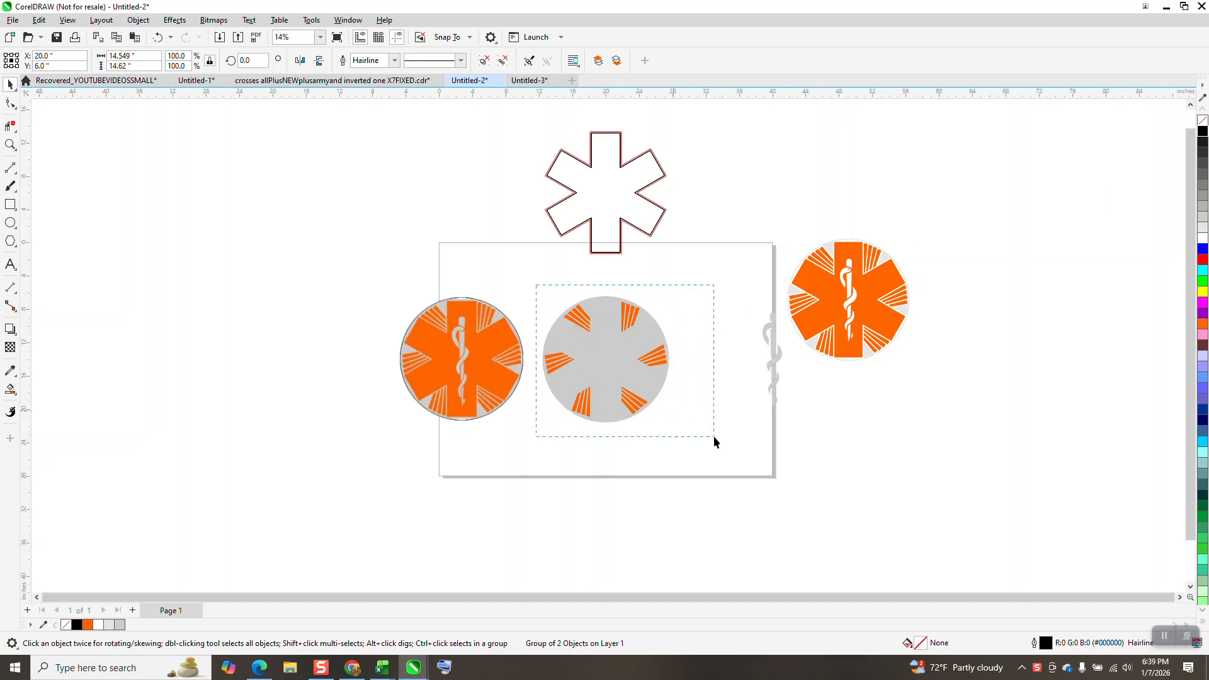
Step: Delete the grey circle with its orange ray pieces and center the star outline on the page
left_click_drag(714, 439, 721, 448)
key("Delete")
left_click(624, 196)
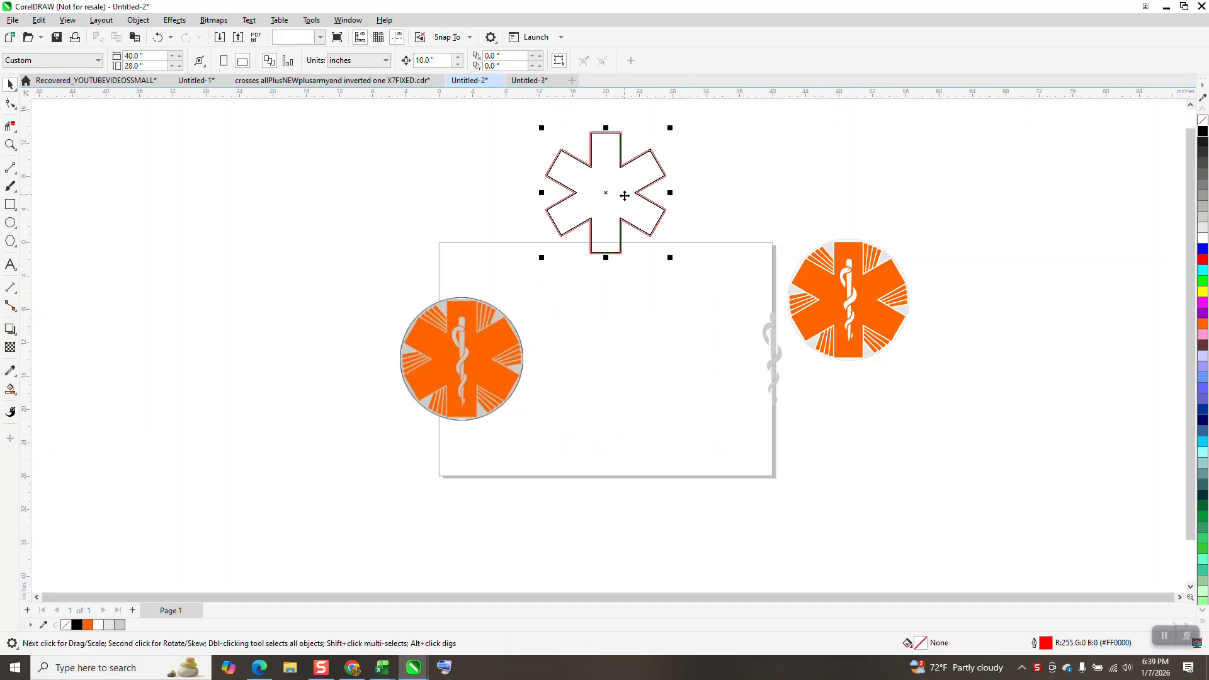
key("p")
Step: Ungroup the star outlines and delete the outer one, keeping only the inner star
left_click(10, 145)
left_click_drag(512, 278, 697, 445)
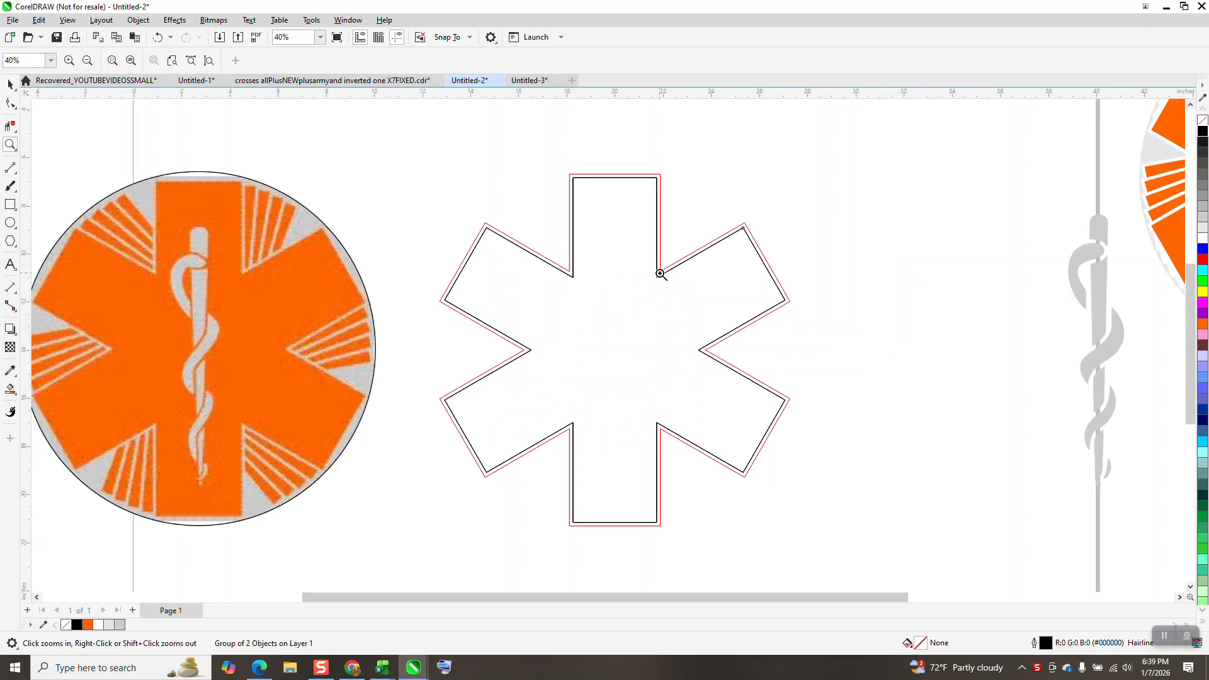
left_click(10, 84)
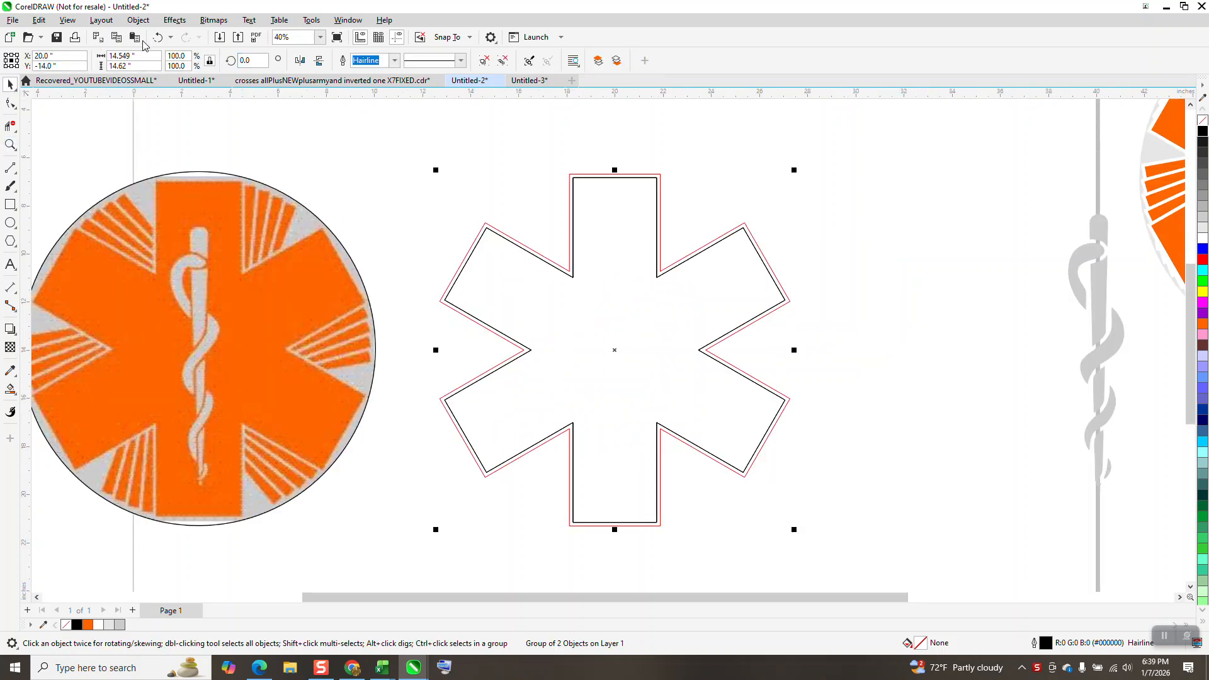
left_click(138, 19)
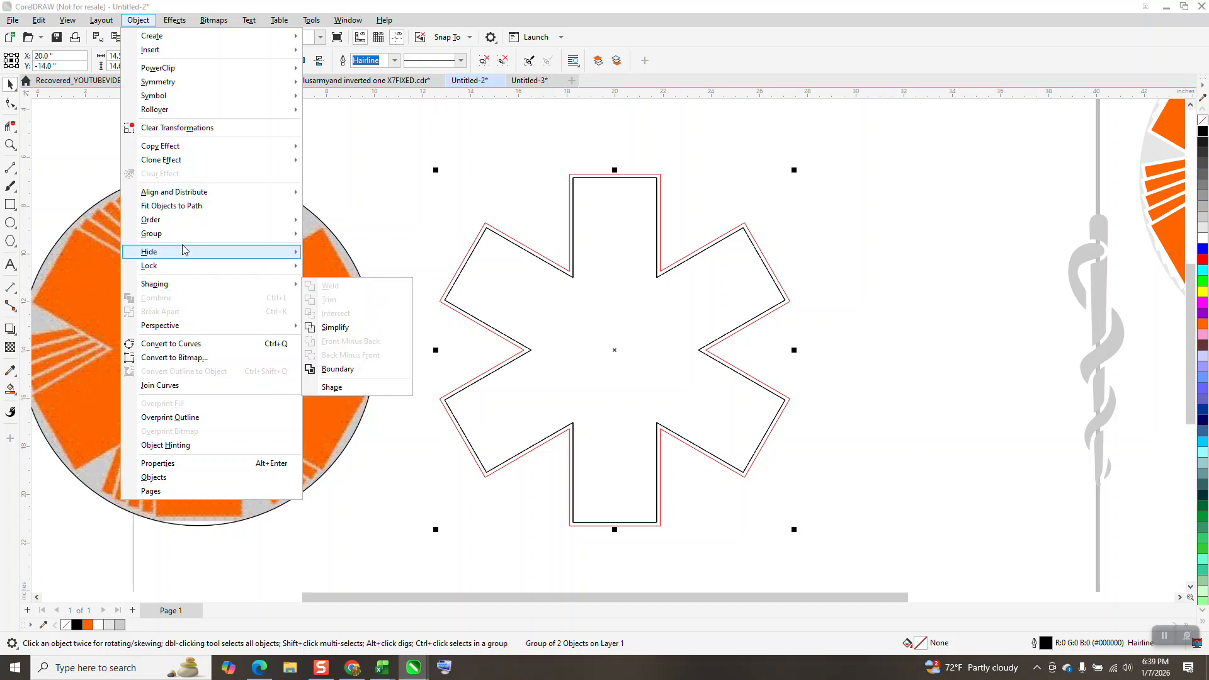
mouse_move(192, 236)
left_click(321, 248)
left_click(462, 236)
left_click(485, 228)
key("Delete")
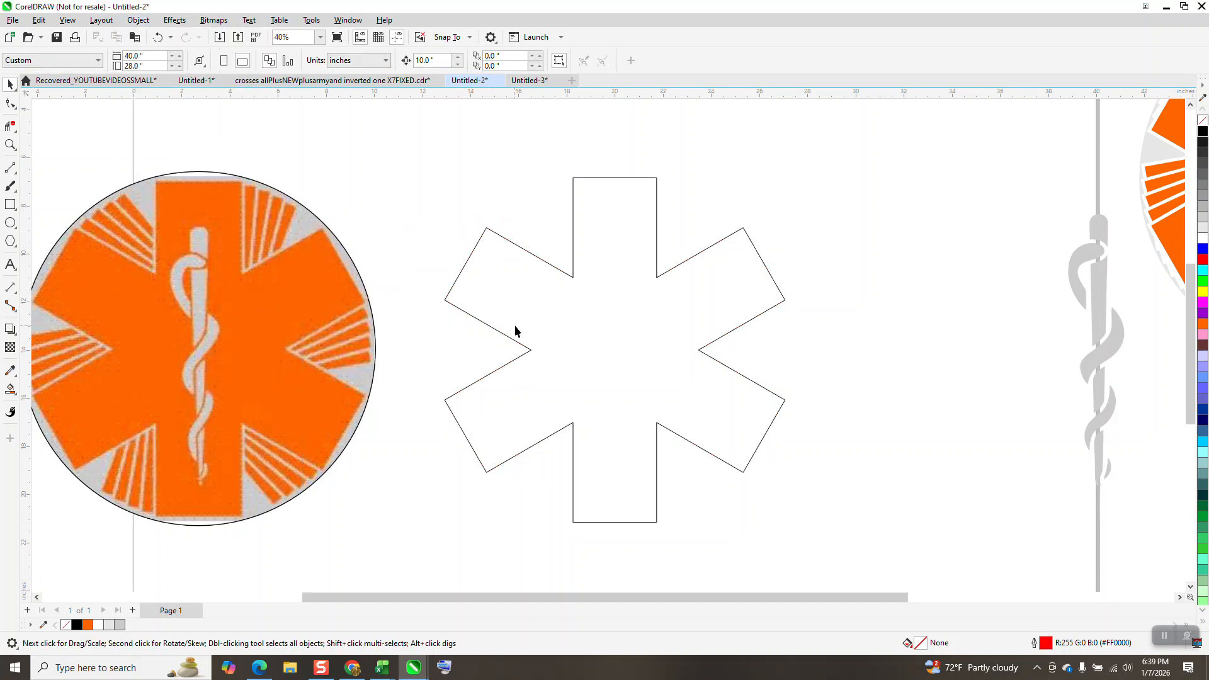
Step: Apply a one-step outside contour with a 0.15 inch offset and red outline to the star
scroll(515, 331, "down", 2)
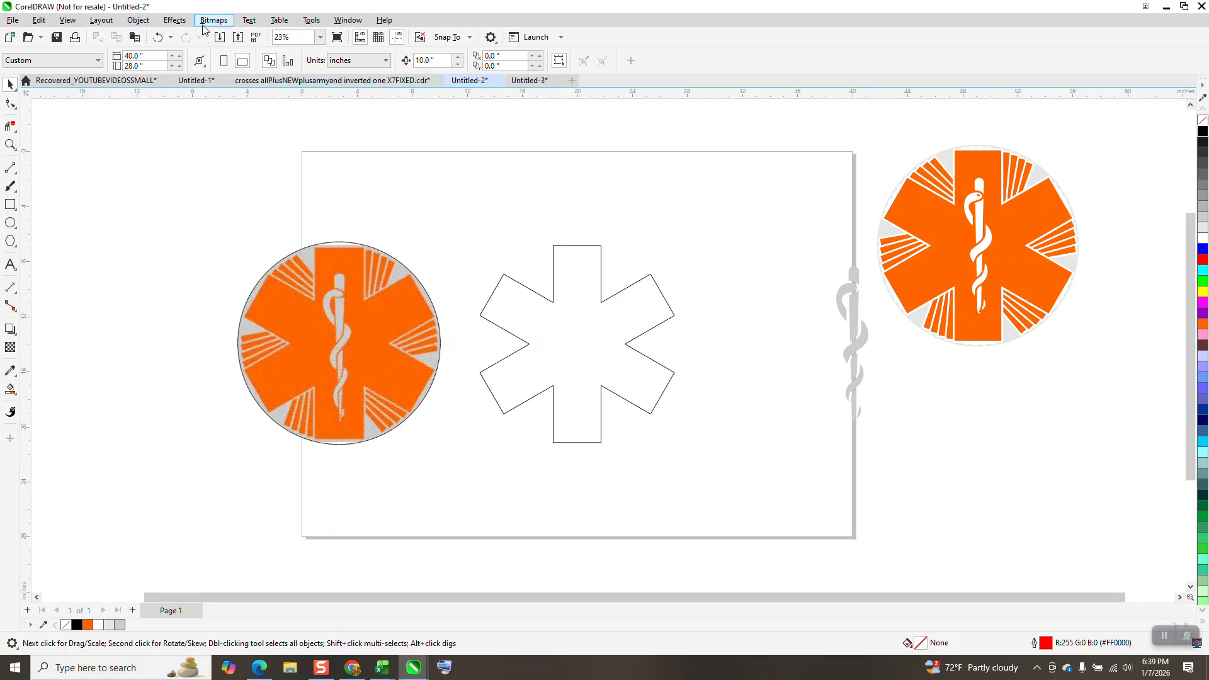
left_click(176, 21)
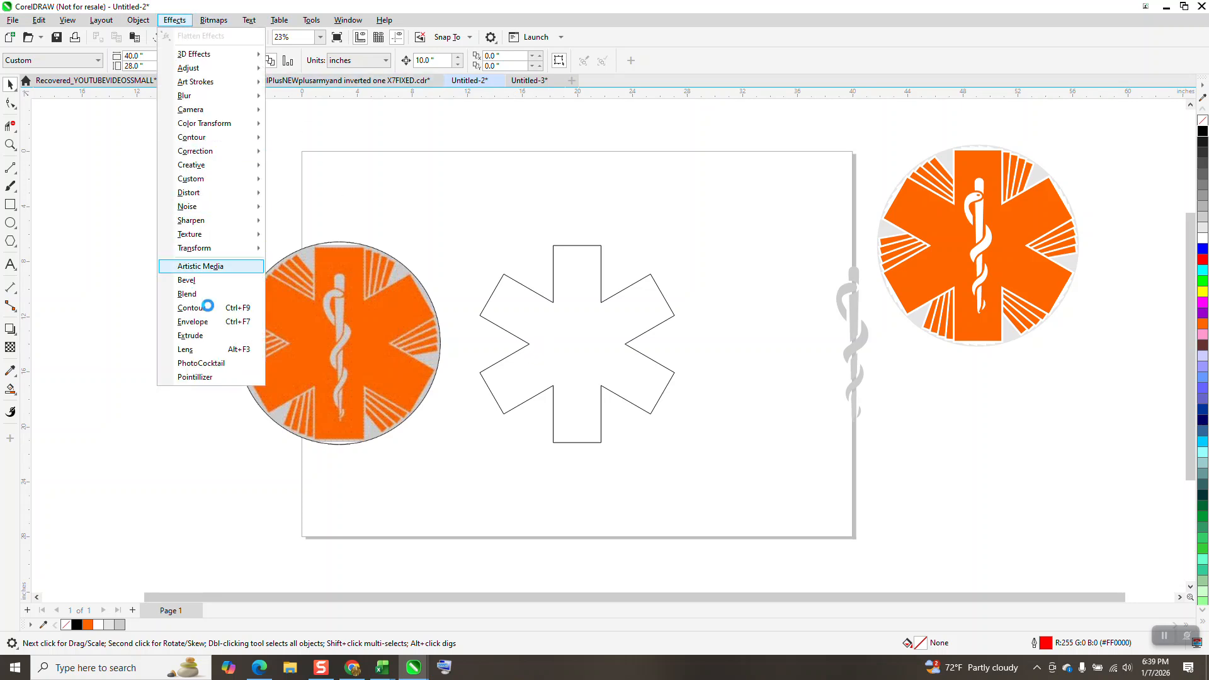
left_click(247, 313)
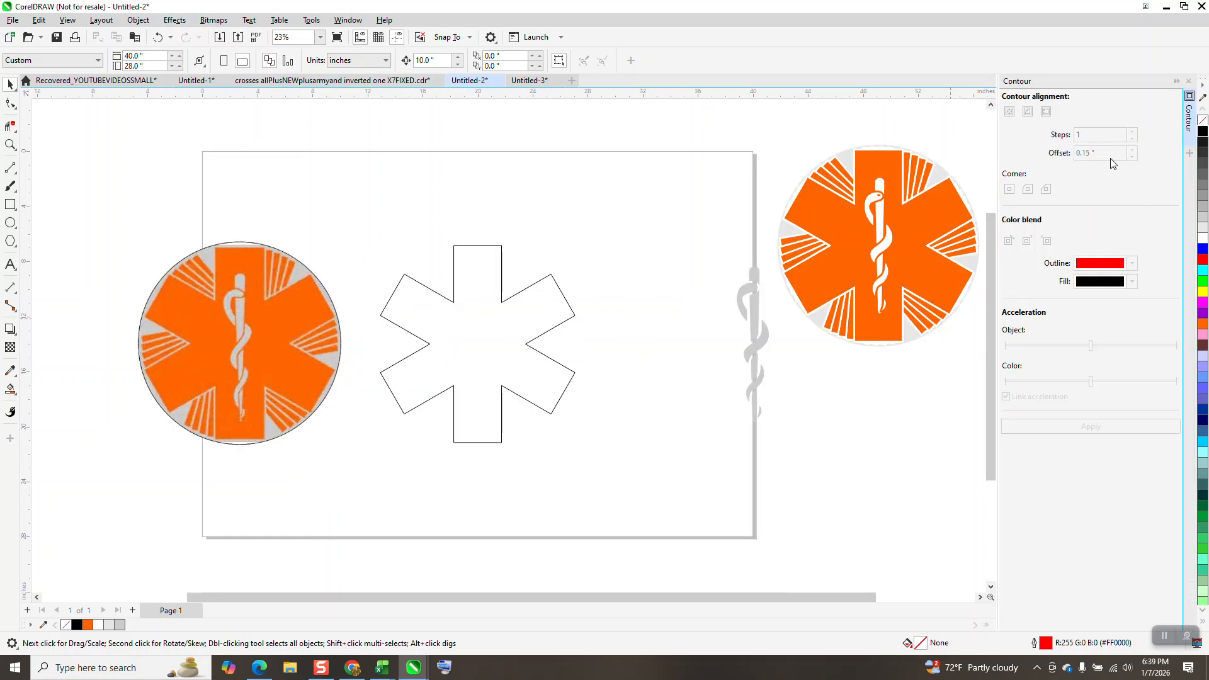
left_click(432, 399)
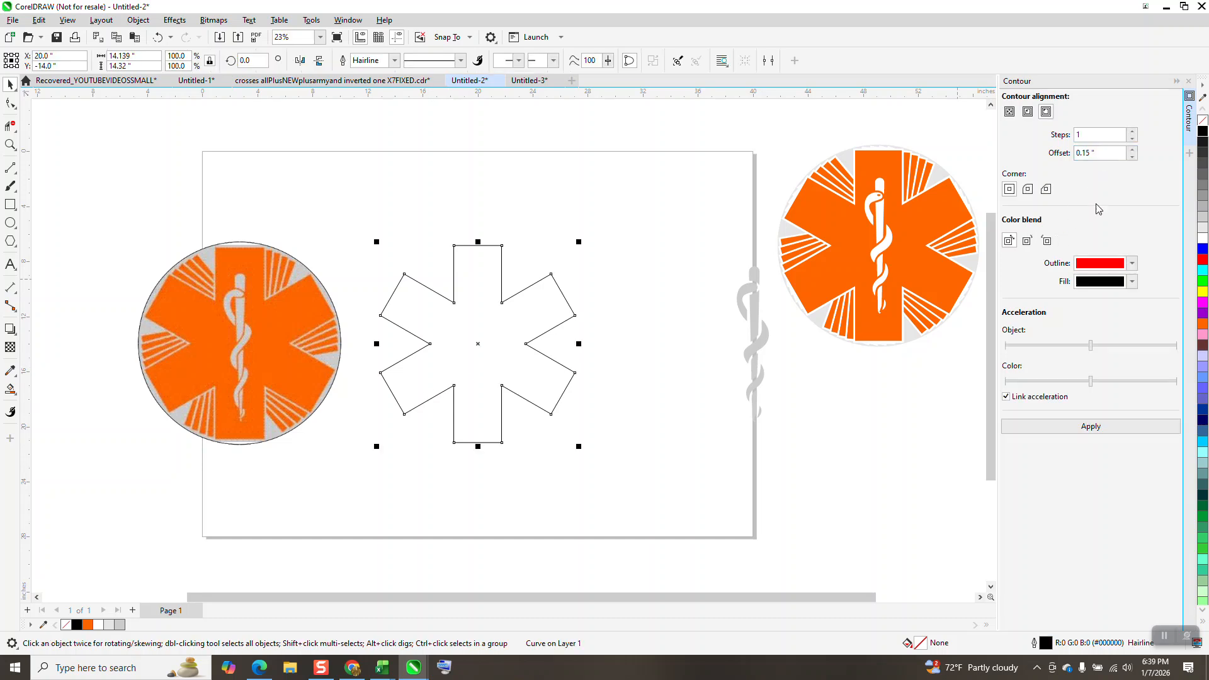
left_click(1090, 426)
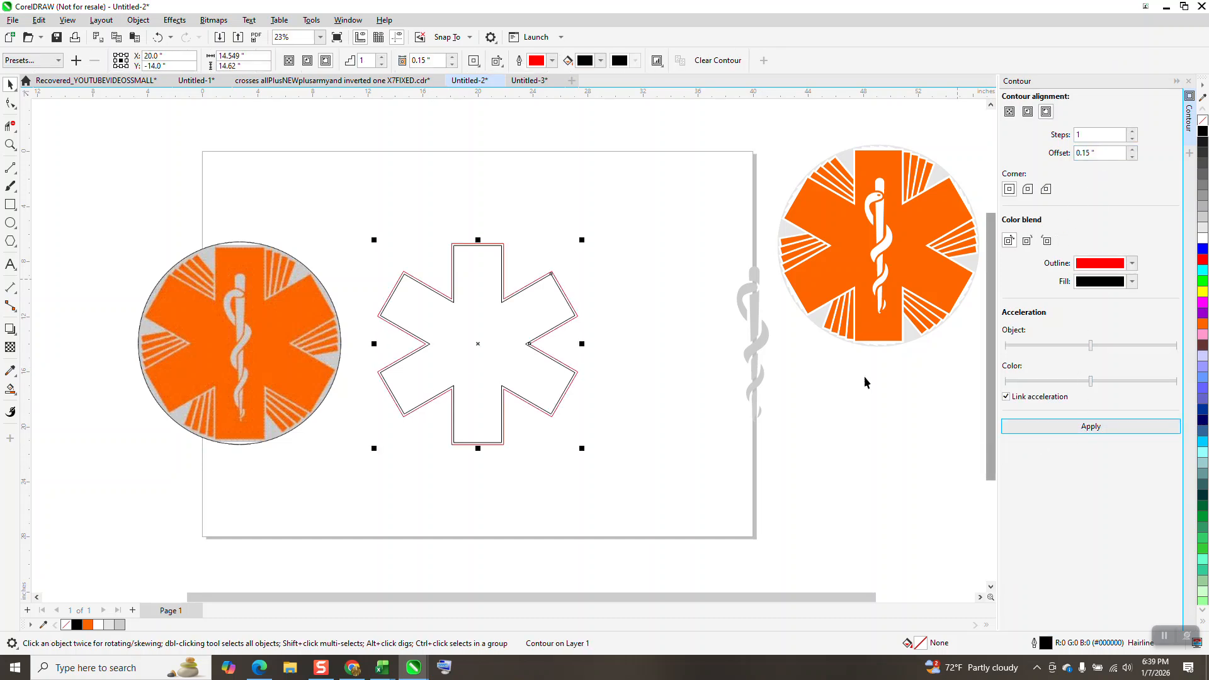
Step: Break the contour apart and group the resulting red outline with the black star
left_click(138, 20)
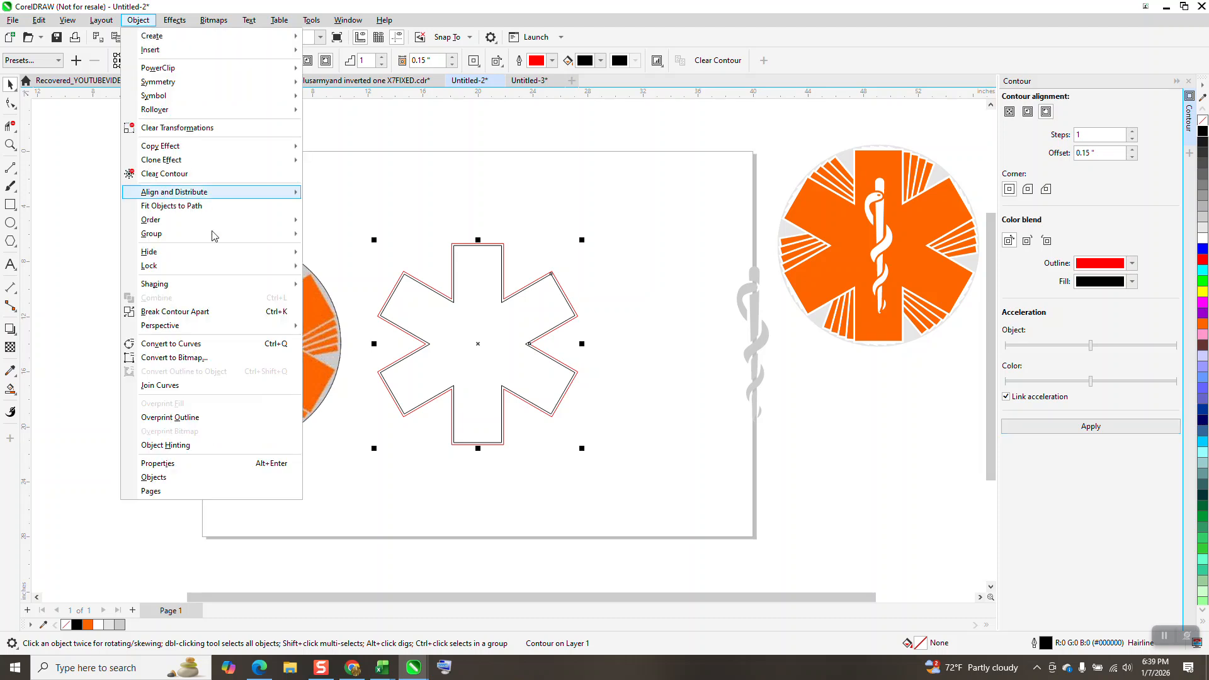
left_click(207, 312)
left_click_drag(364, 212, 644, 485)
key("ctrl+g")
scroll(317, 348, "down", 1)
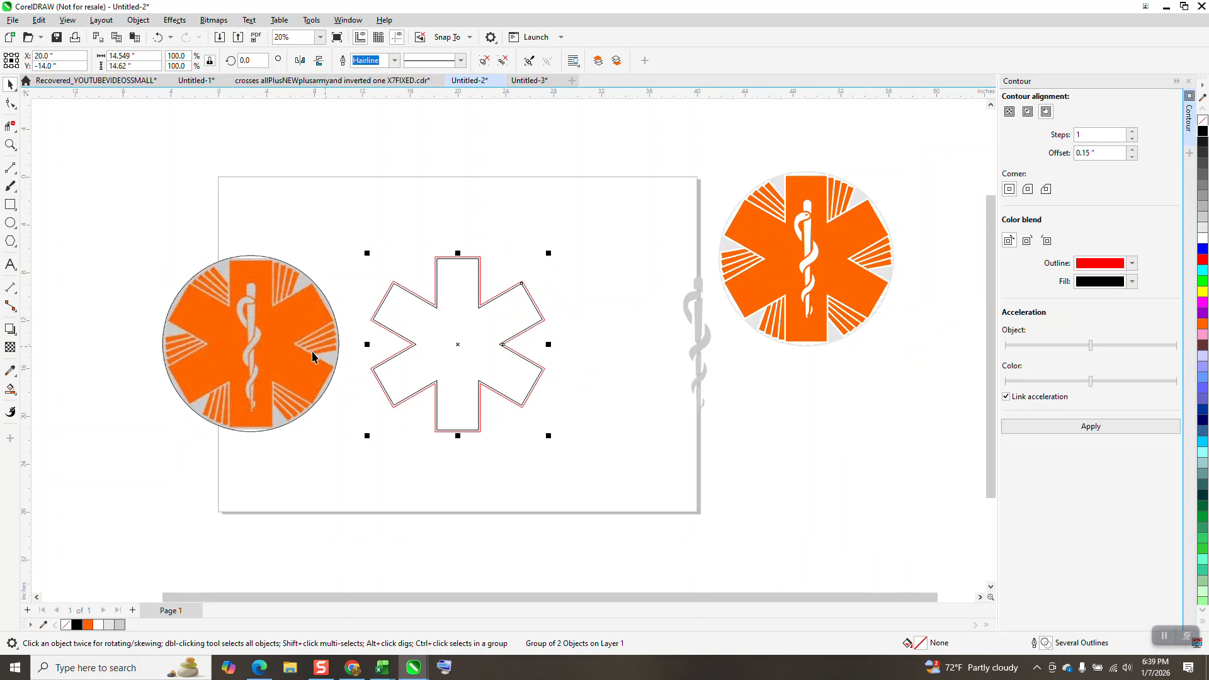
Step: Smart Fill the star's interior with orange and no outline, and nudge the filled star down 20 inches
left_click(10, 389)
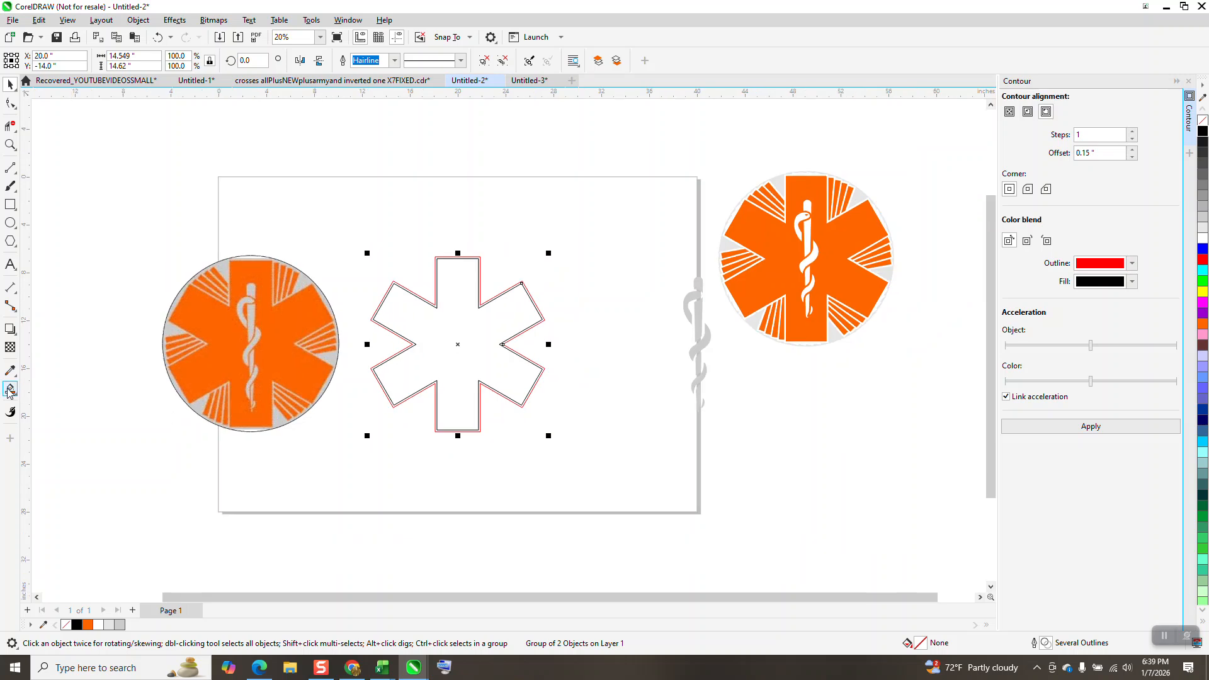
left_click(476, 345)
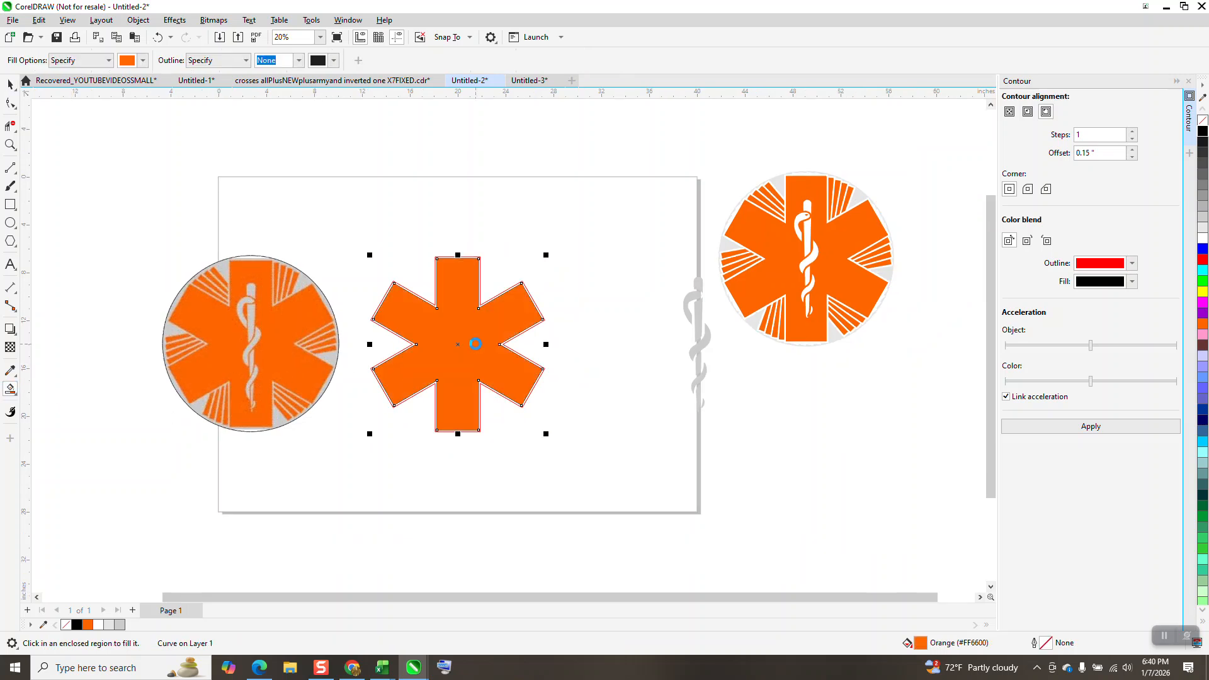
key("Down")
key("Down")
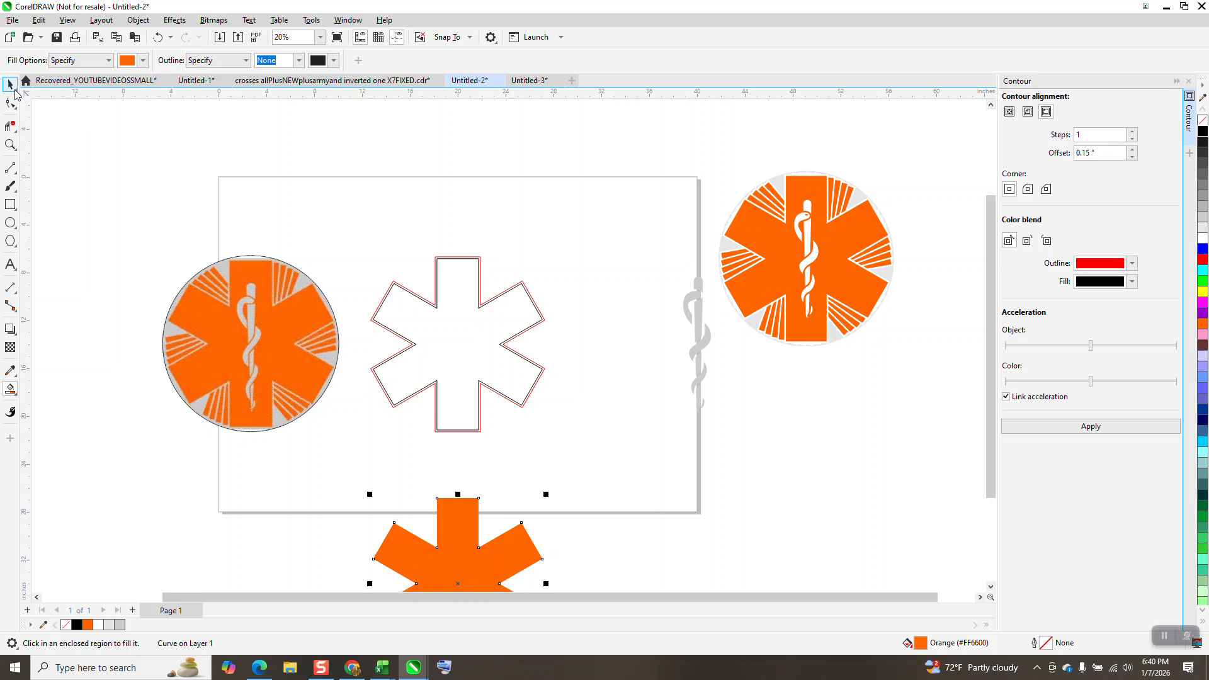
Step: Make four copies of the grouped star outlines, each rotated a further -5 degrees about the center
key("space")
left_click_drag(369, 228, 590, 463)
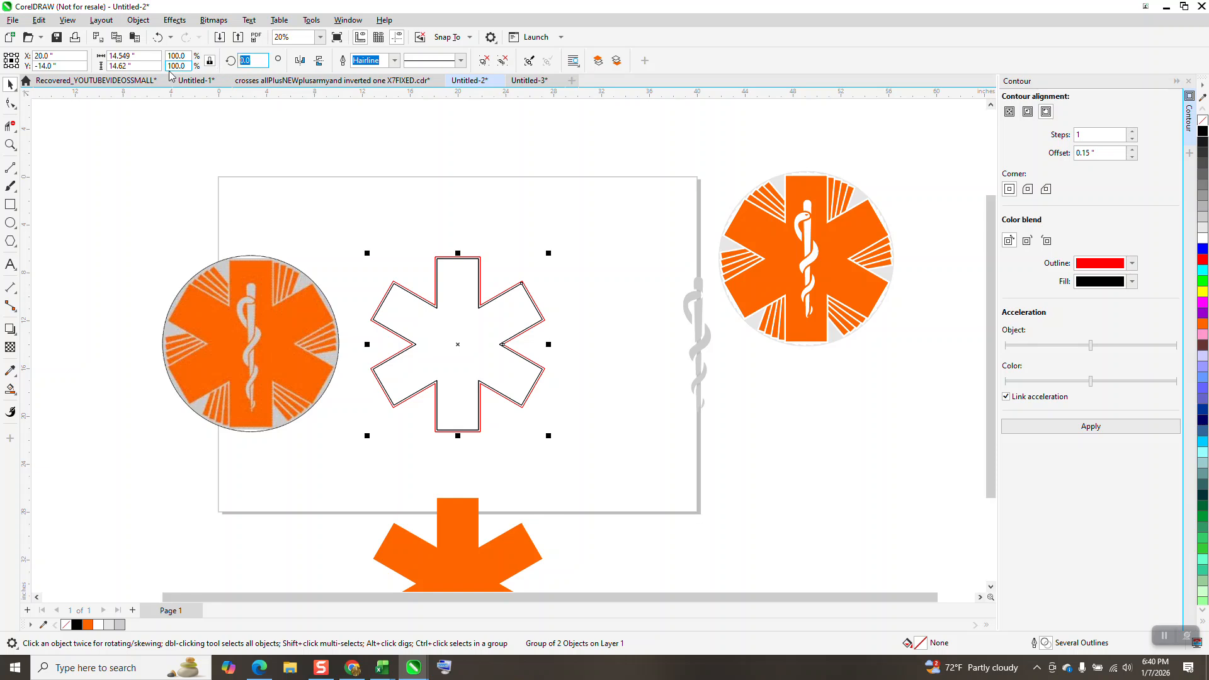
type("-5")
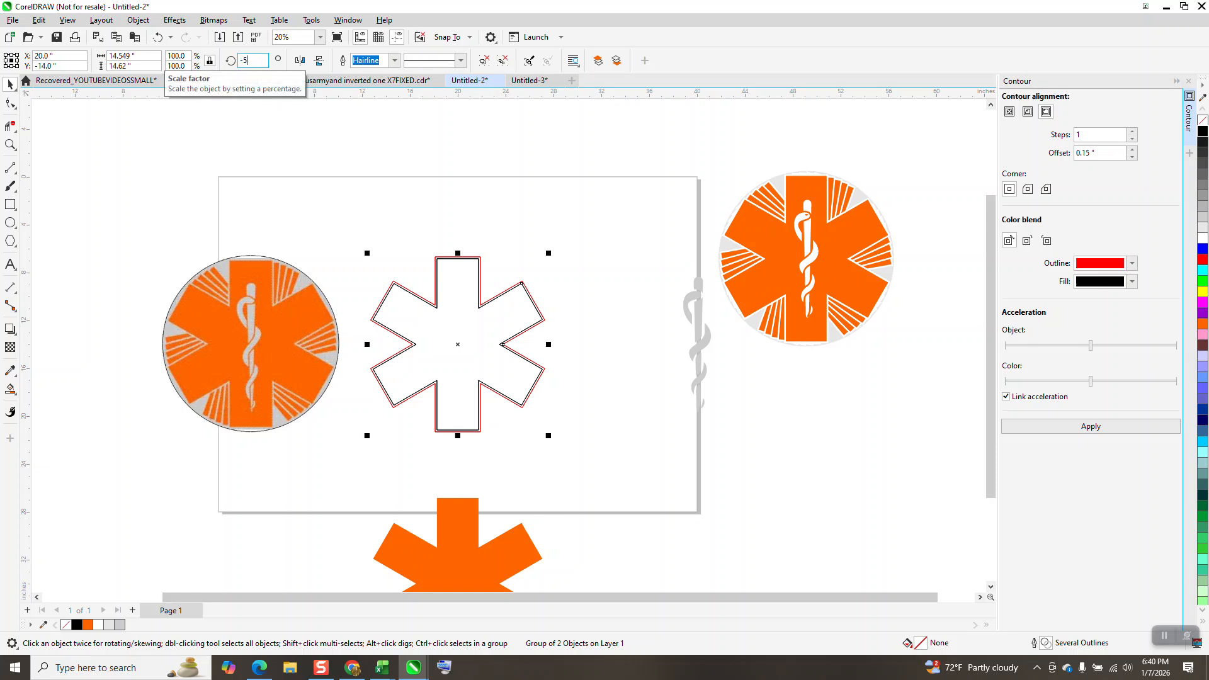
key("Return")
key("ctrl+d")
key("ctrl+d")
key("ctrl+d")
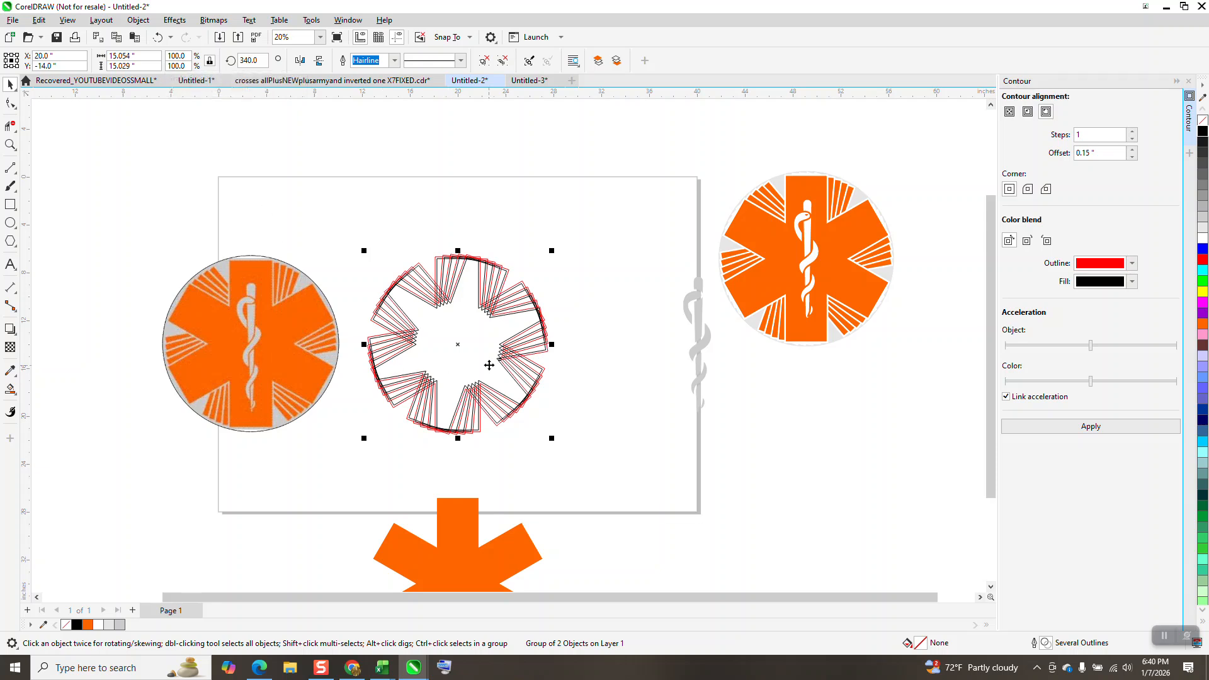
Step: Nudge the orange star up 20 inches onto the center of the rotated outlines
left_click(467, 514)
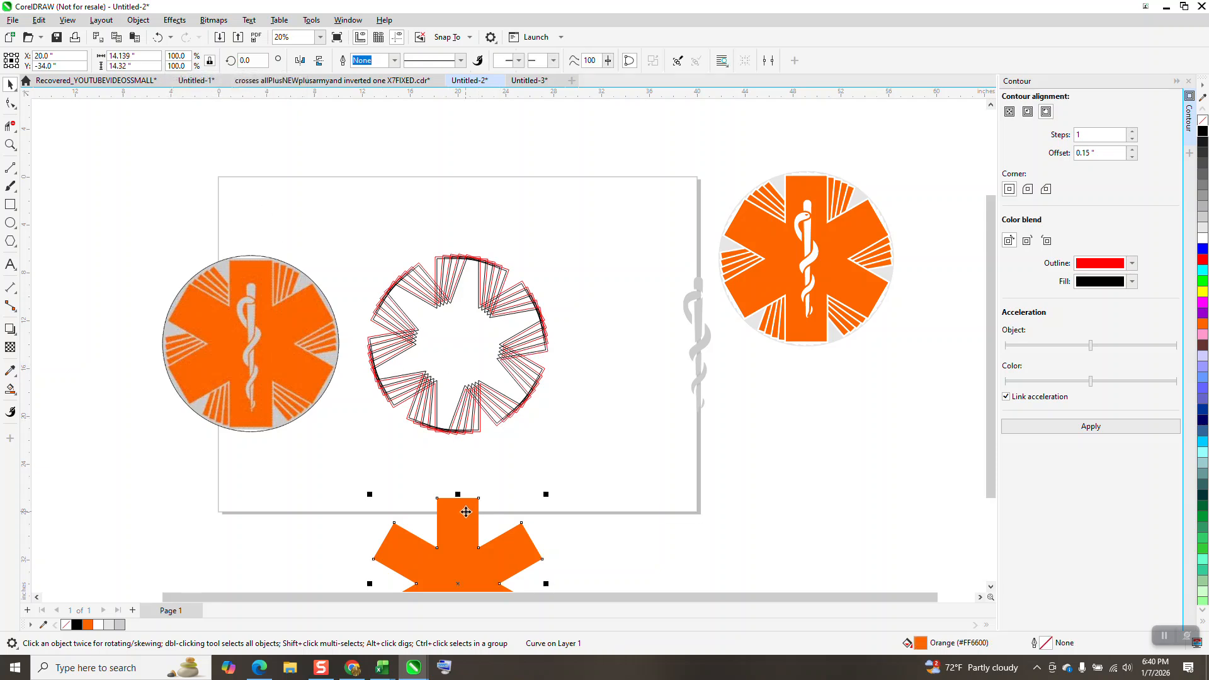
key("Up")
key("Up")
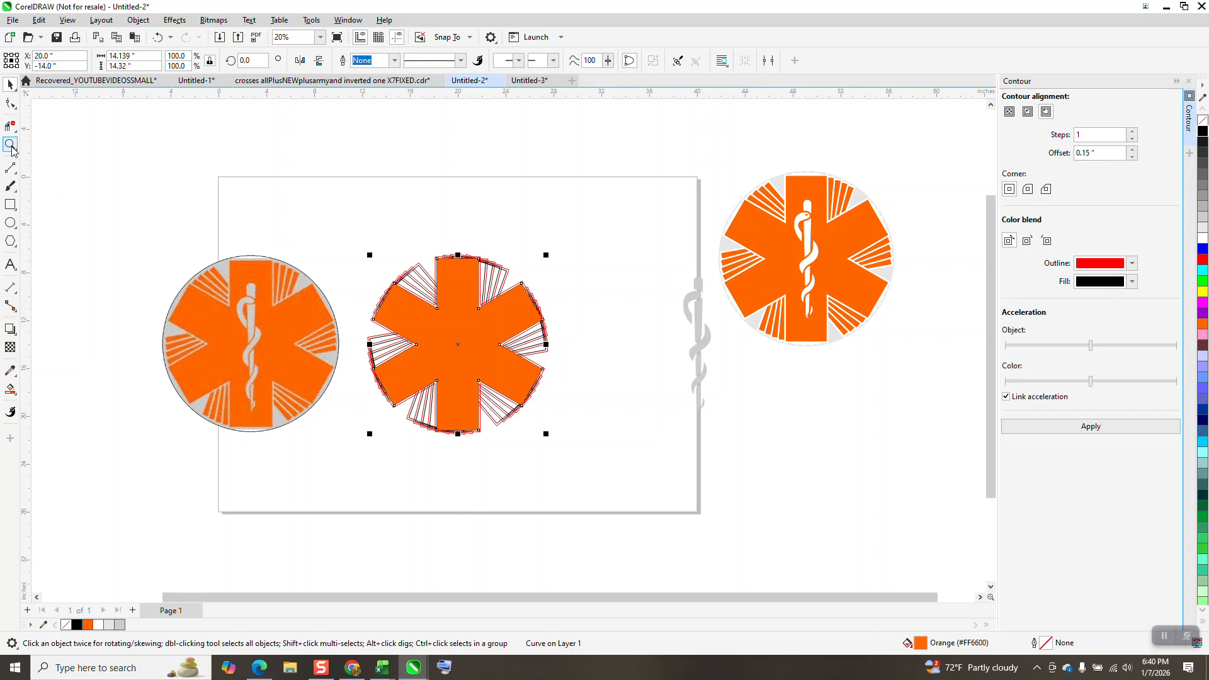
Step: Smart Fill the four rays between the star's top and upper-right arms with orange
left_click(10, 145)
left_click_drag(375, 269, 695, 510)
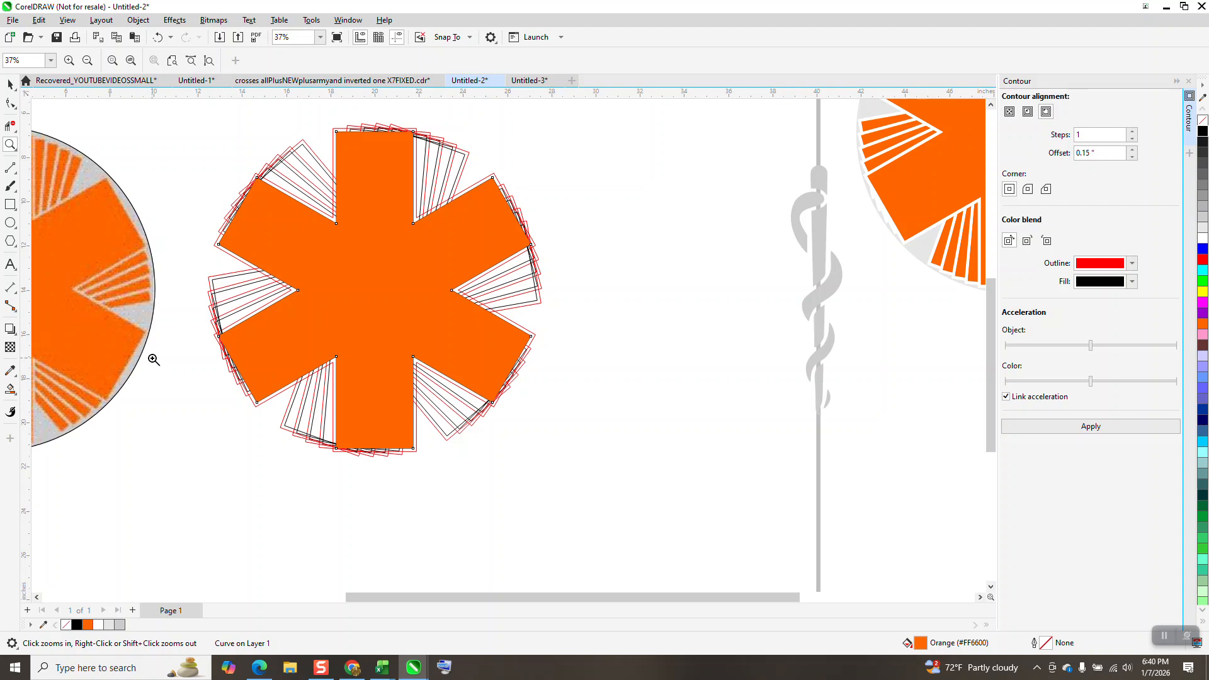
left_click(11, 393)
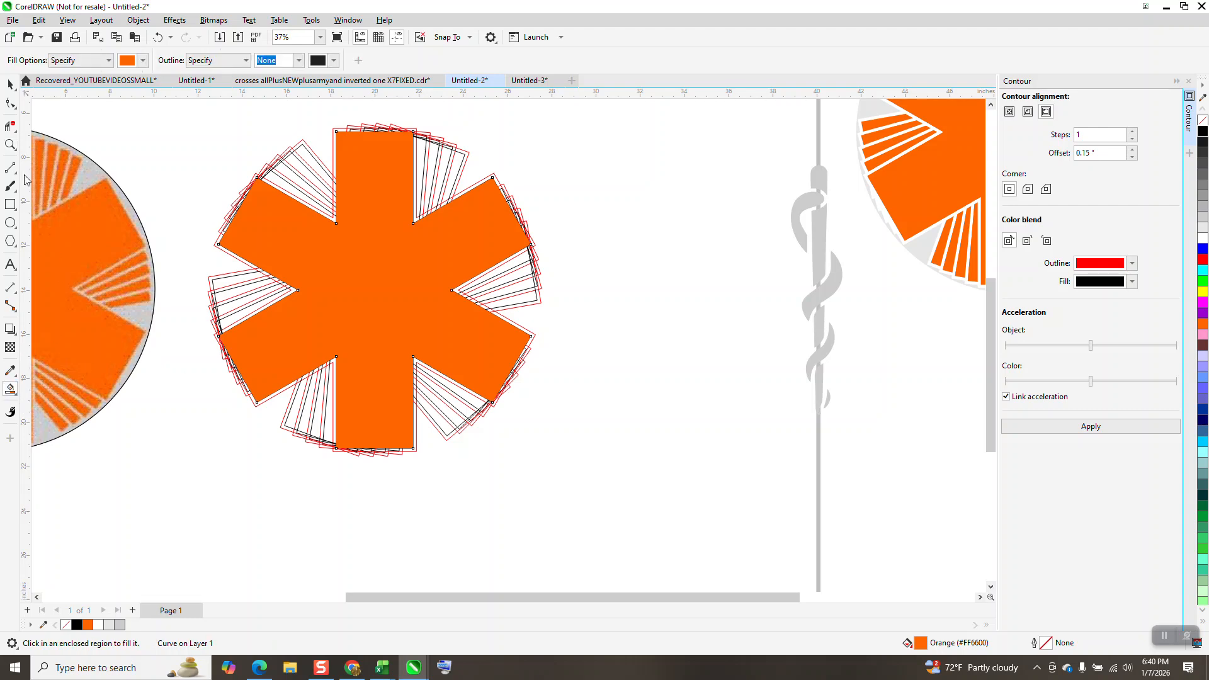
left_click(10, 144)
left_click_drag(383, 124, 573, 300)
left_click(10, 390)
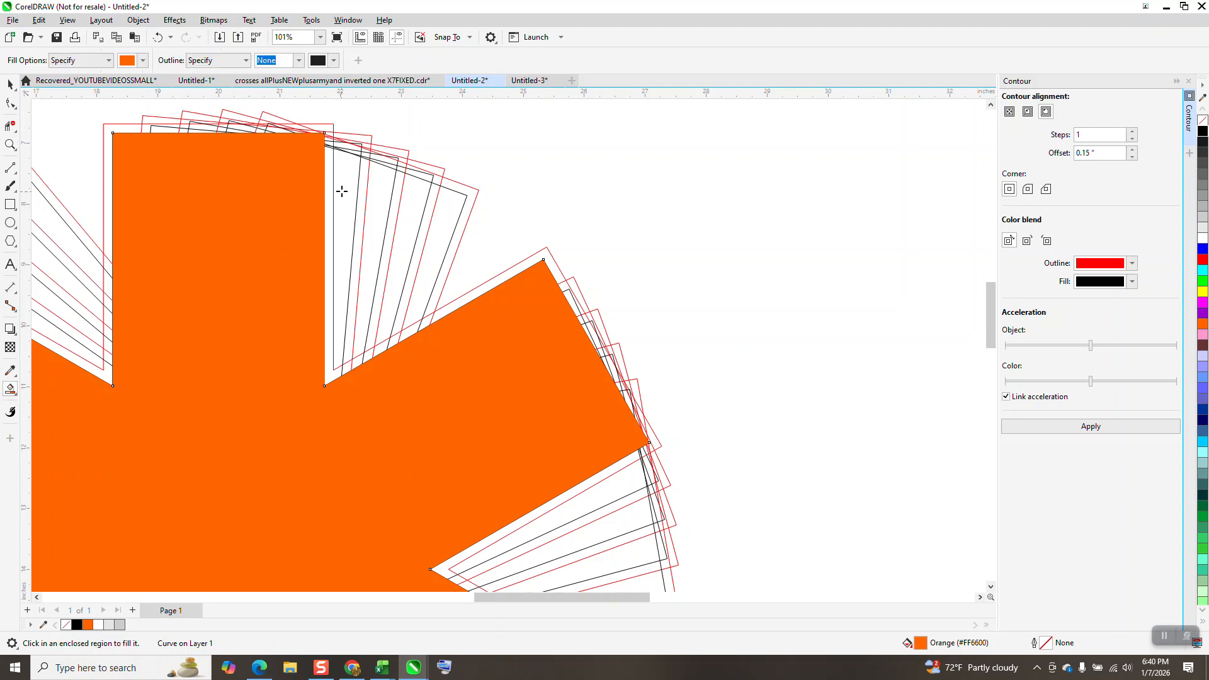
left_click(341, 192)
left_click(384, 189)
left_click(417, 204)
left_click(448, 208)
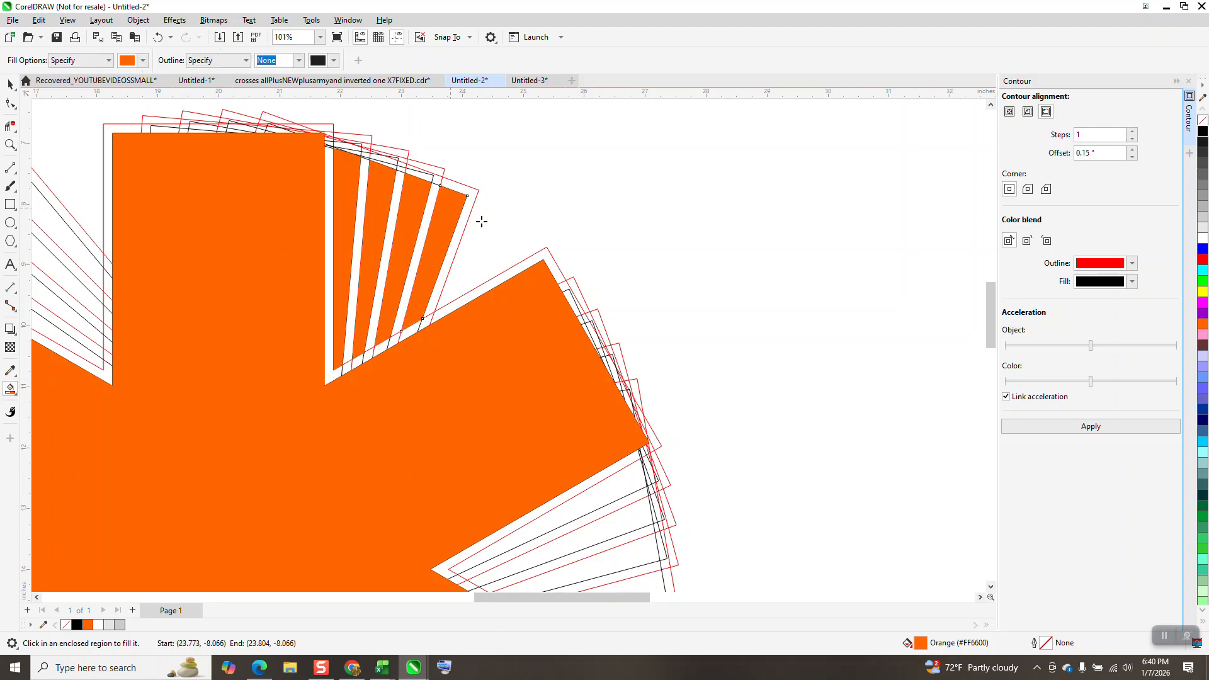
Step: Smart Fill the four rays between the star's upper-right and lower-right arms with orange
left_click(617, 480)
scroll(613, 353, "down", 3)
left_click(623, 444)
left_click(627, 454)
left_click(628, 474)
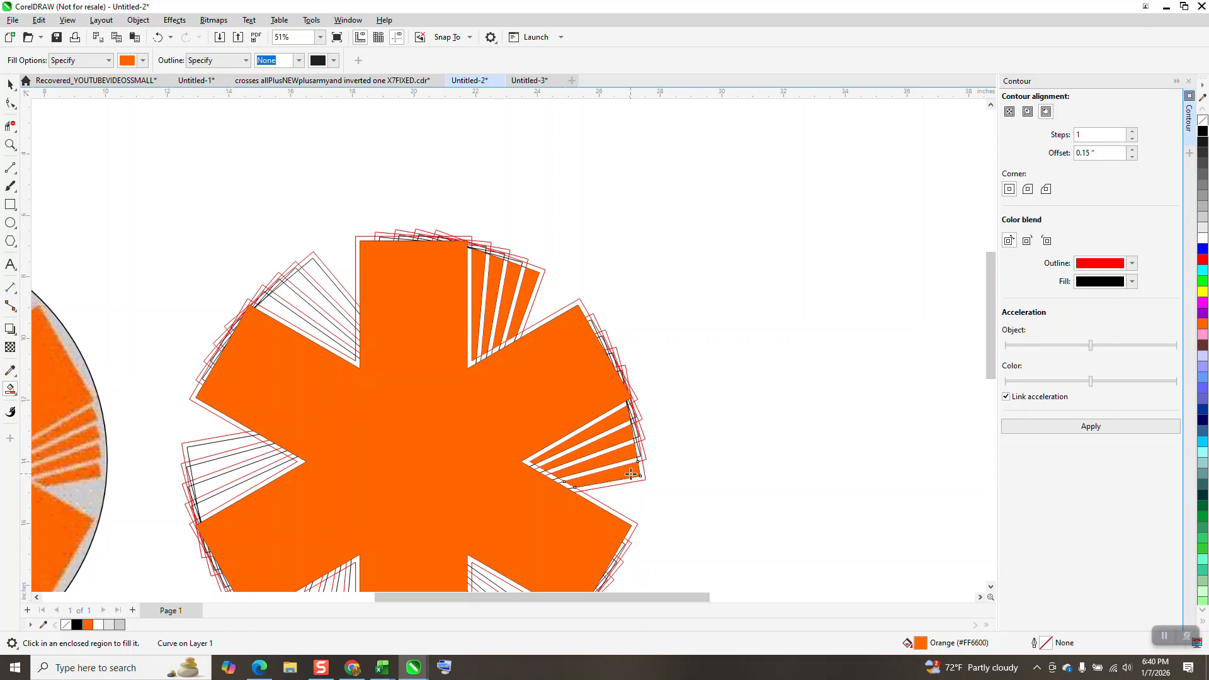
Step: Smart Fill the four rays between the star's top and upper-left arms with orange
left_click(327, 294)
left_click(304, 305)
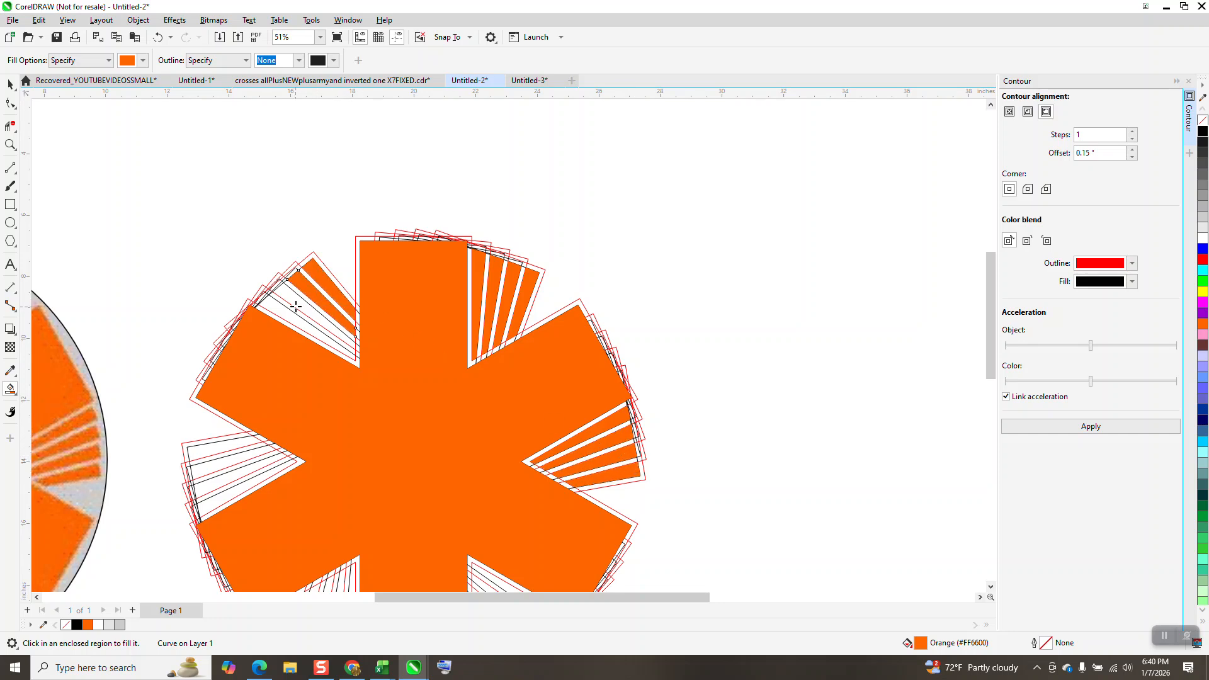
left_click(286, 308)
left_click(284, 310)
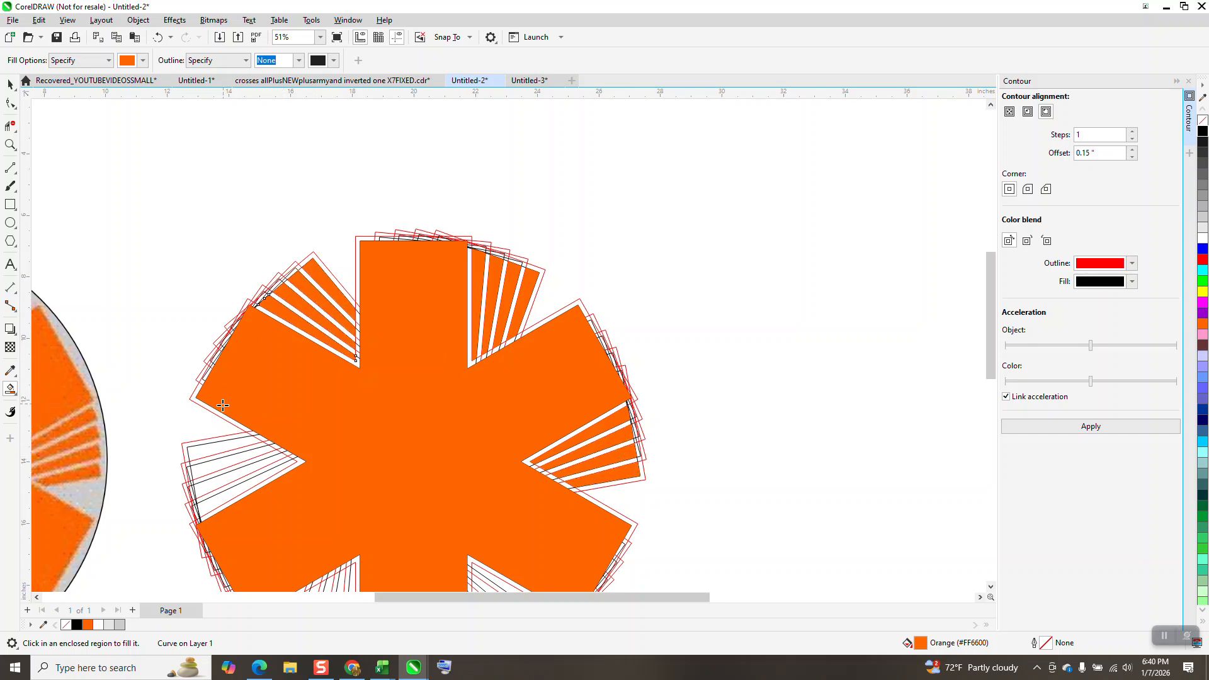
Step: Smart Fill the four rays between the star's upper-left and lower-left arms with orange
left_click(211, 448)
left_click(213, 467)
left_click(215, 482)
left_click(216, 497)
Step: Smart Fill the four rays between the star's lower-left and bottom arms with orange
scroll(206, 388, "down", 2)
left_click(10, 145)
left_click_drag(202, 386, 497, 560)
left_click(10, 390)
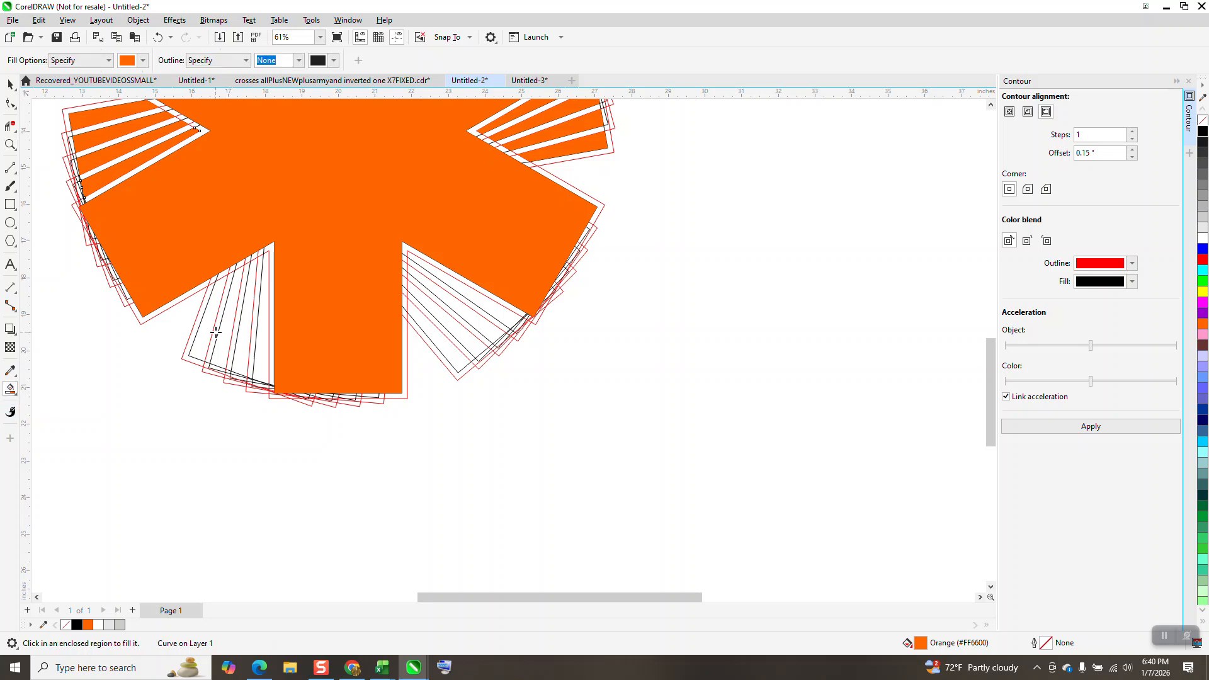
left_click(206, 328)
left_click(226, 331)
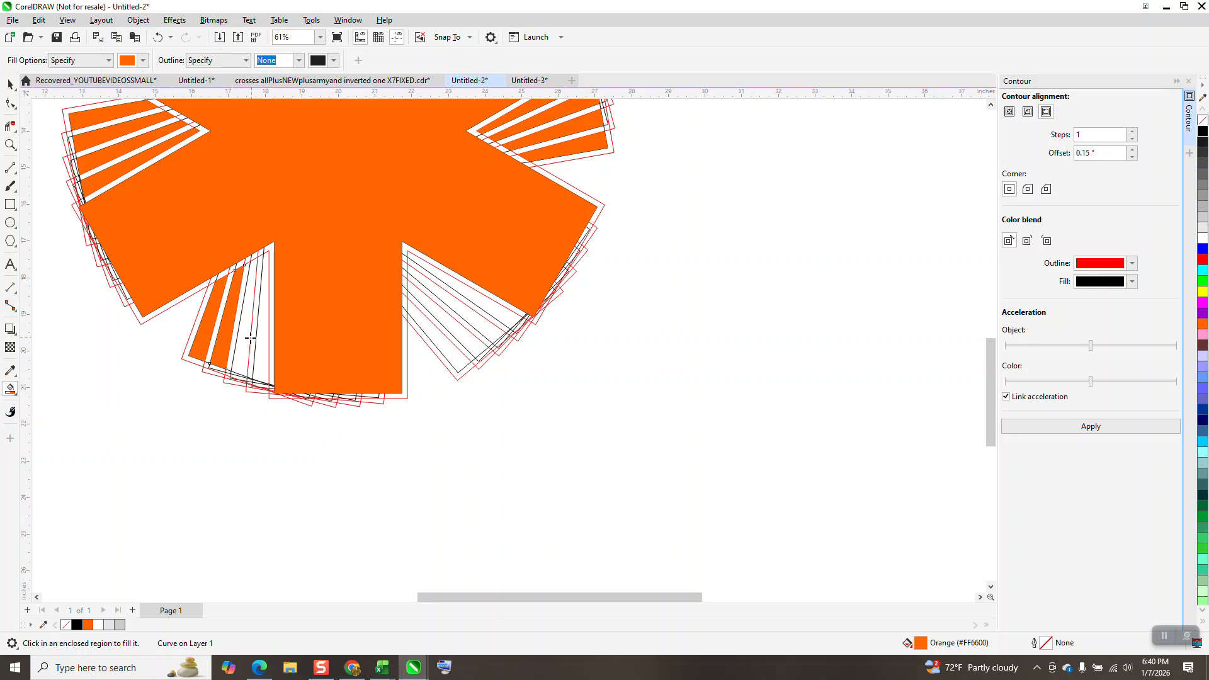
left_click(251, 337)
left_click(261, 335)
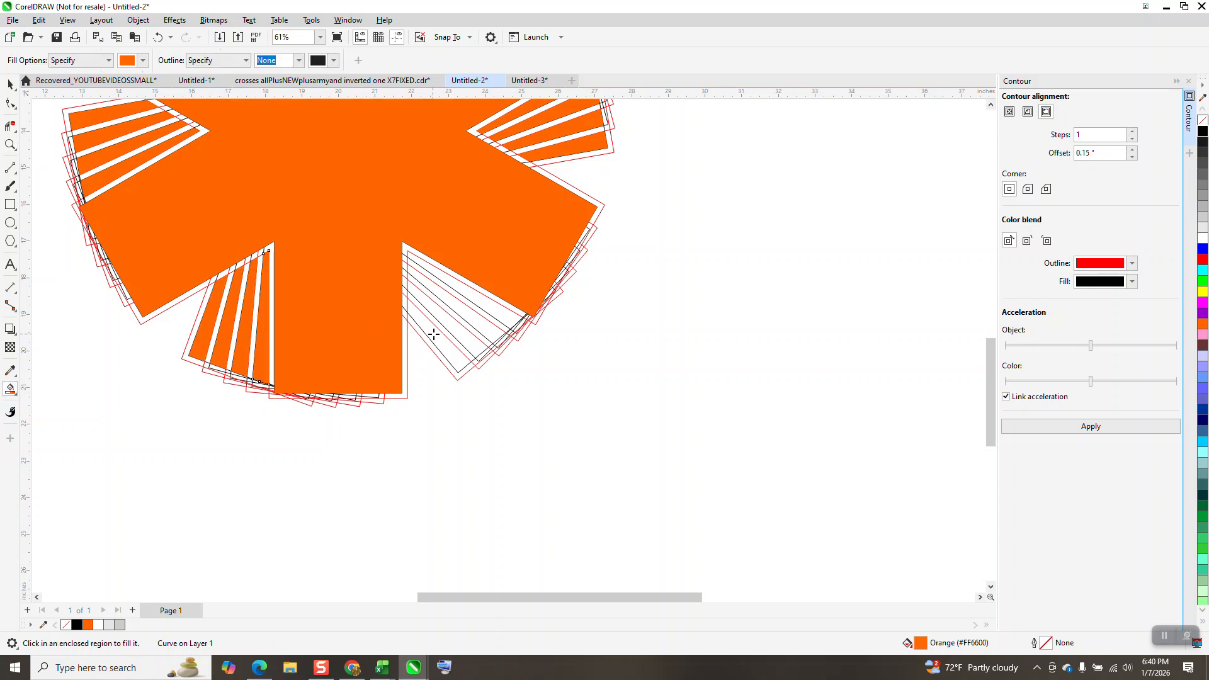
Step: Smart Fill the four rays between the star's bottom and lower-right arms with orange
left_click(433, 334)
left_click(452, 330)
left_click(469, 320)
left_click(486, 308)
Step: Remove the outlines from all pieces of the rebuilt star emblem and group them
scroll(522, 385, "down", 1)
scroll(522, 389, "down", 3)
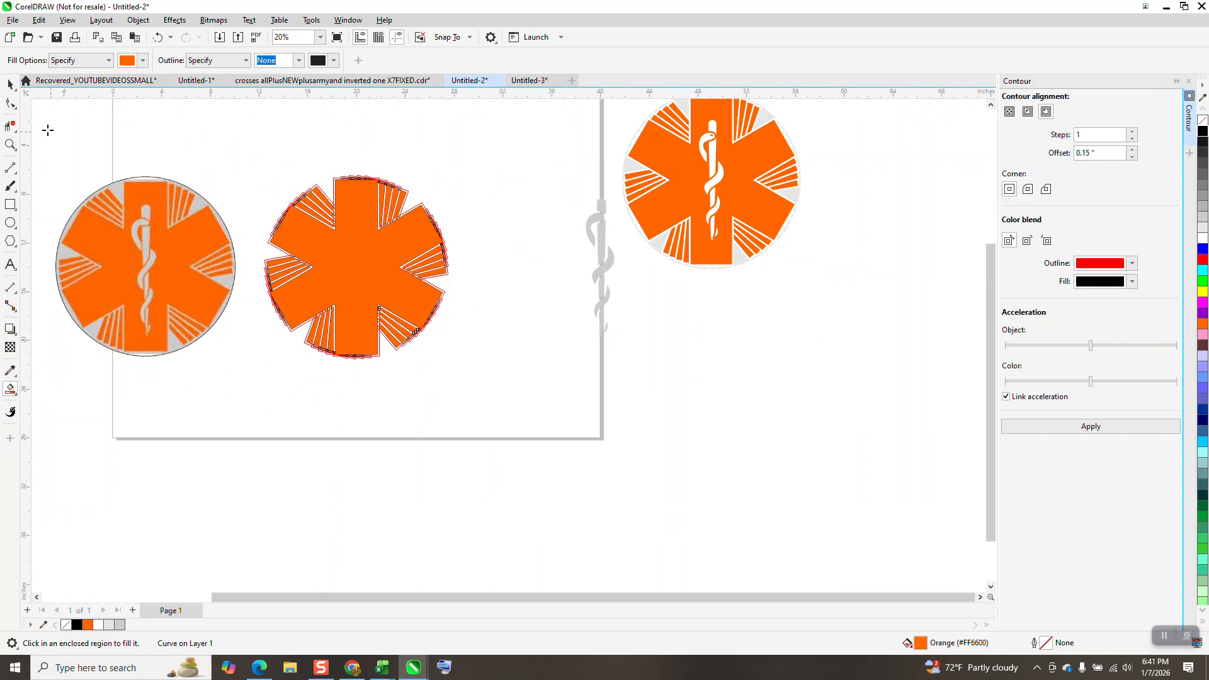
left_click(11, 83)
left_click_drag(233, 159, 482, 366)
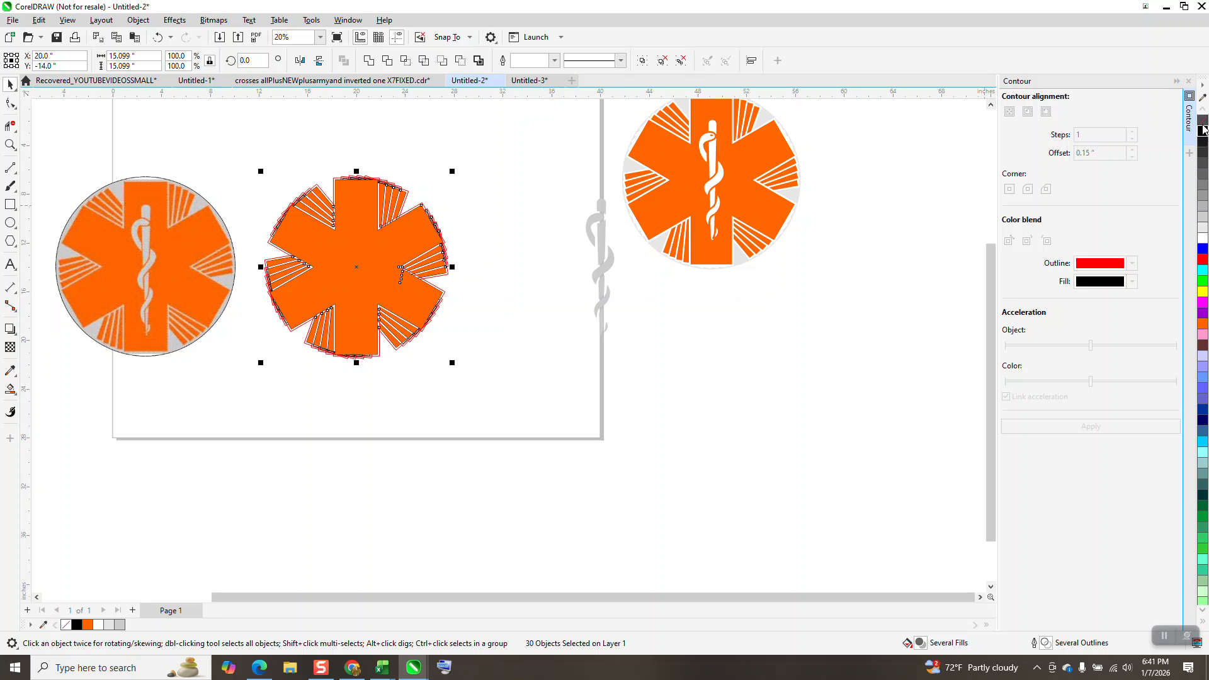
right_click(1201, 126)
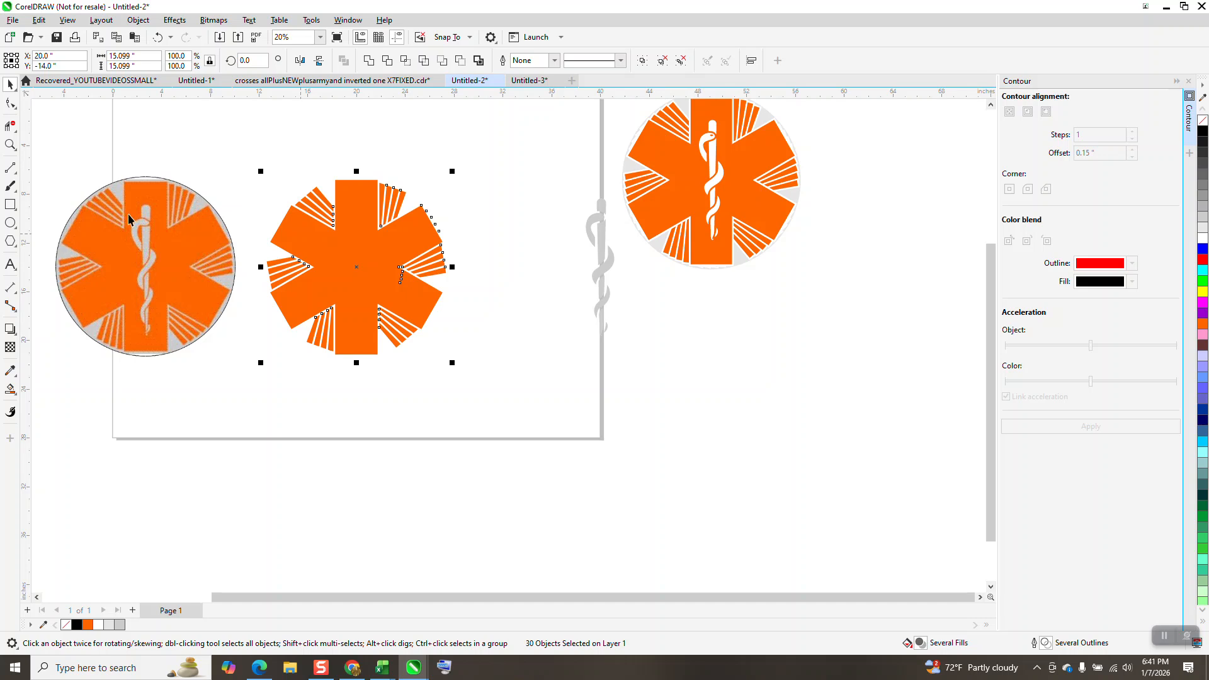
left_click_drag(248, 153, 570, 434)
key("ctrl+g")
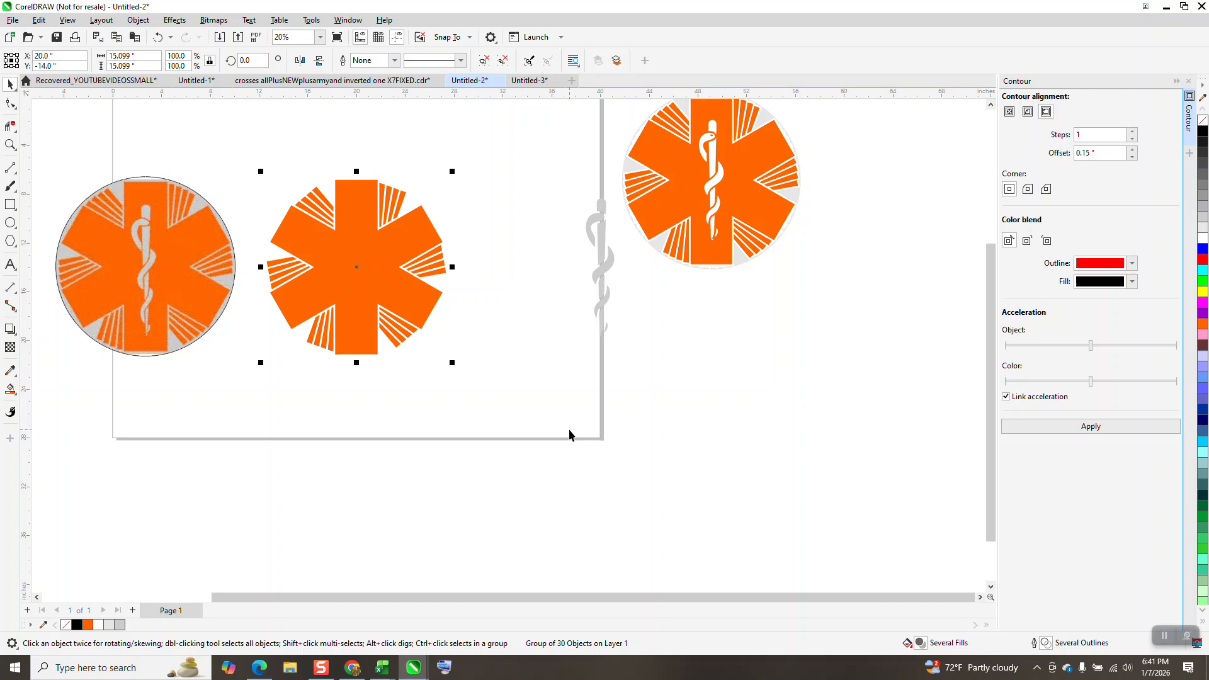
Step: Draw a circle centered on the page and resize it to about 15.12 inches, closely surrounding the rebuilt star
left_click(10, 223)
left_click_drag(553, 243, 448, 441)
key("p")
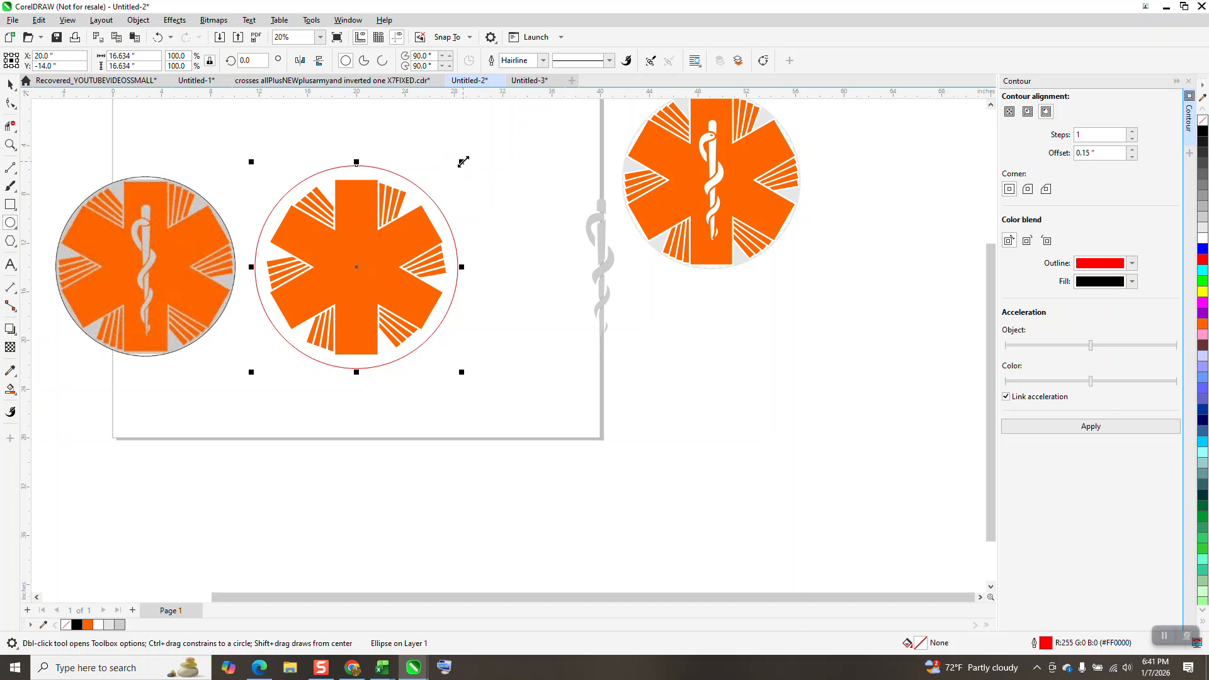
left_click_drag(463, 162, 457, 172)
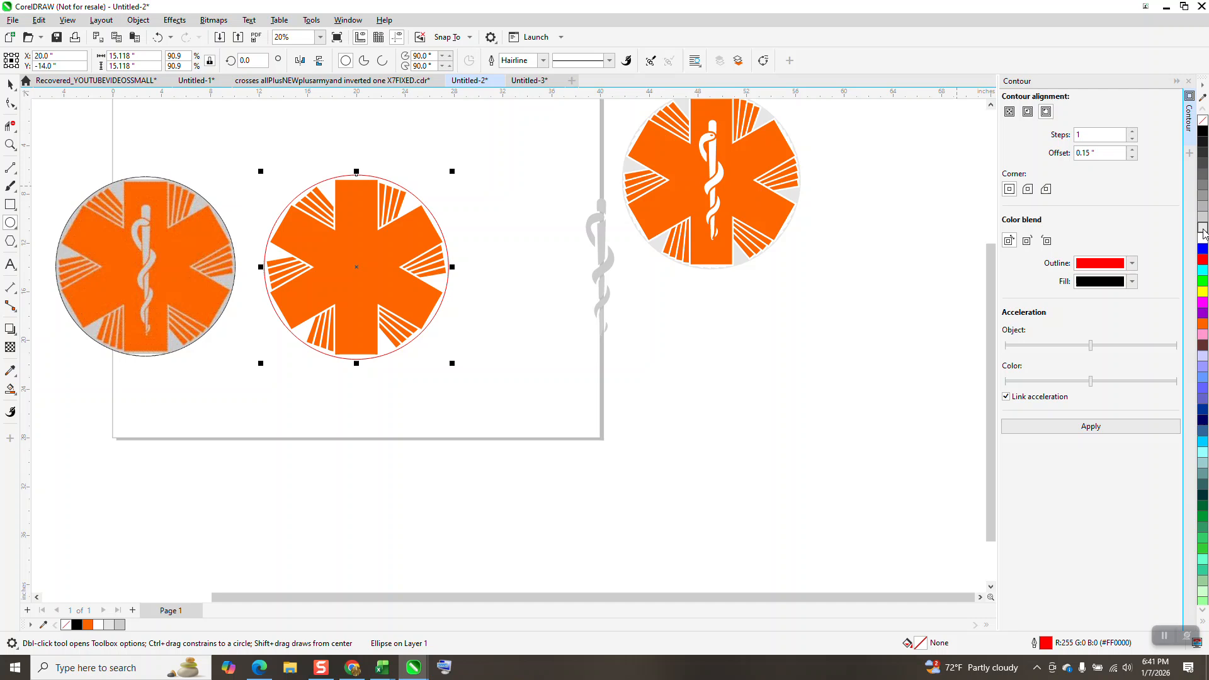
Step: Give the circle a light gray (RGB 204, 204, 204) fill without outline and send it to the back of the page
left_click(1202, 229)
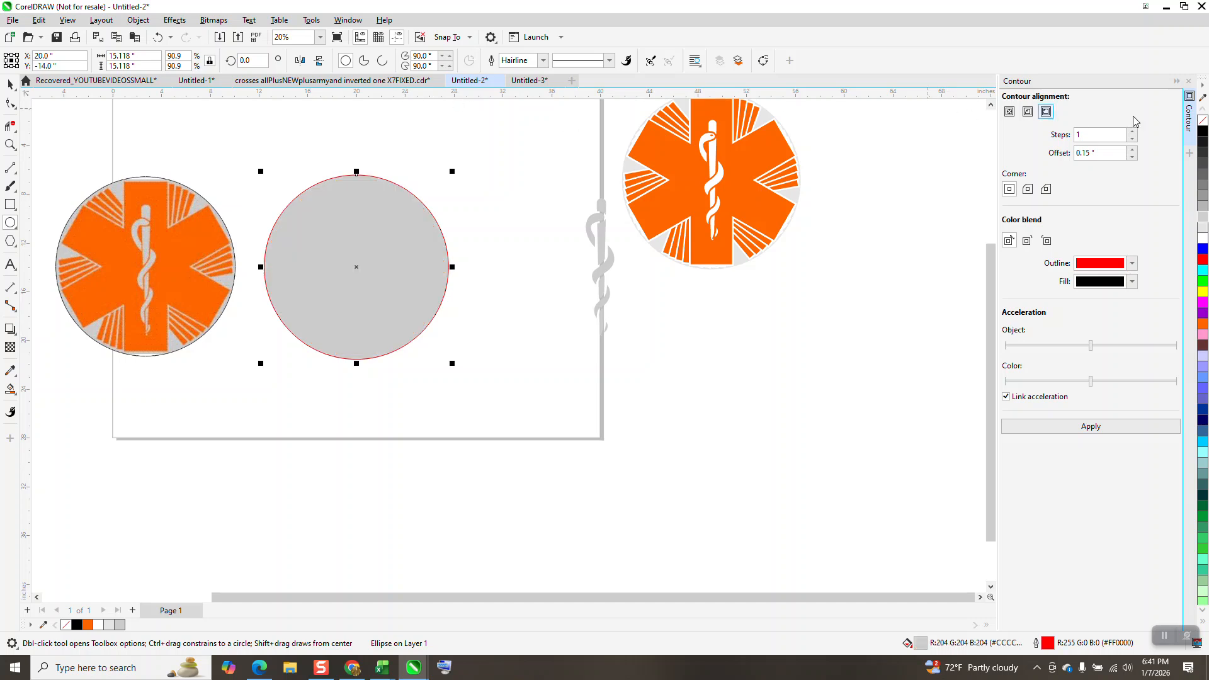
right_click(1203, 119)
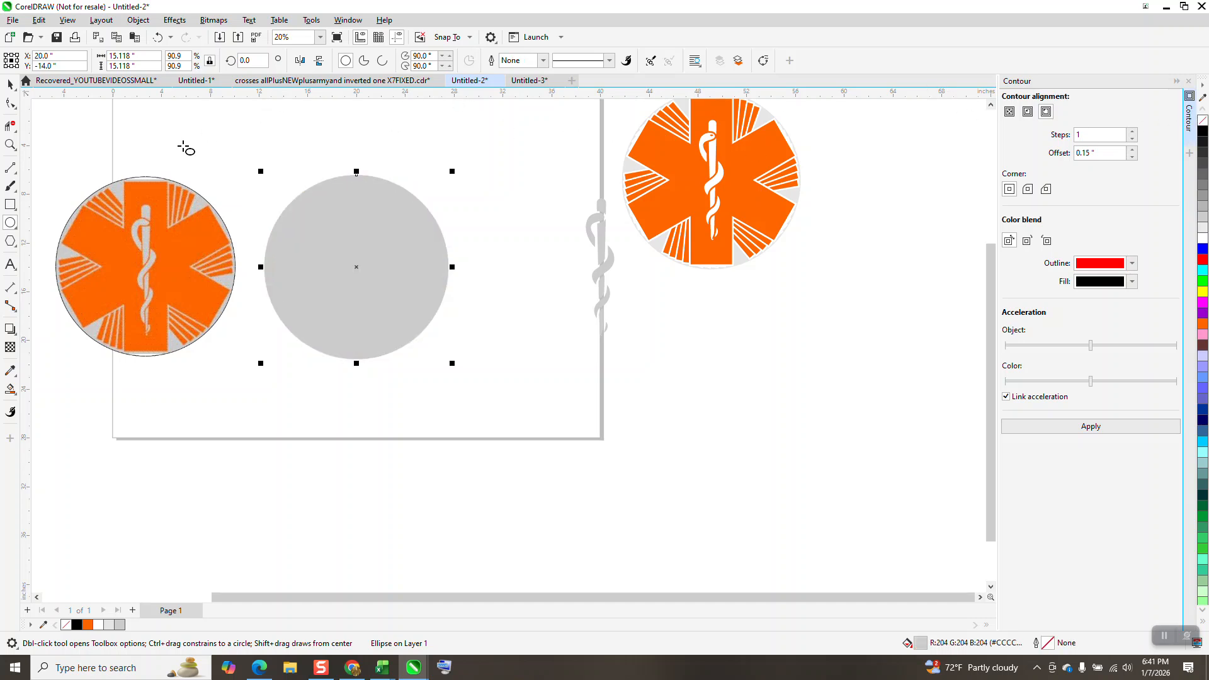
left_click(144, 26)
mouse_move(168, 223)
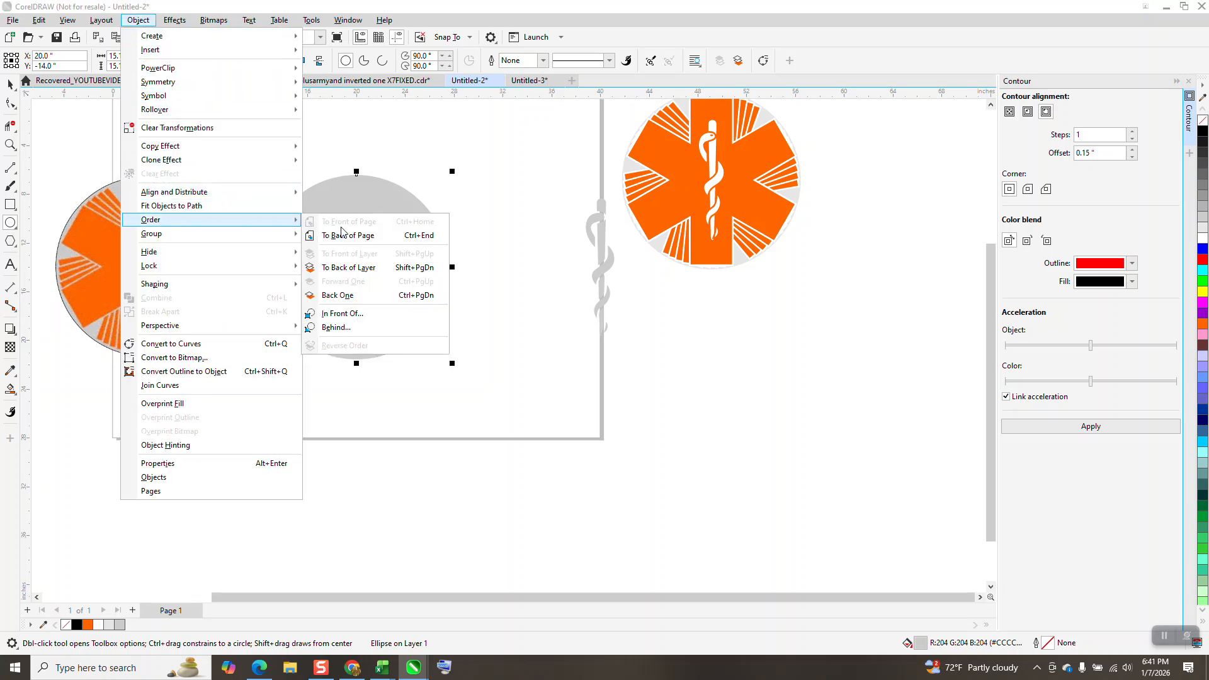
left_click(348, 234)
Step: Center the gray snake-and-staff group on the page and bring it to the front over the orange star
left_click(10, 83)
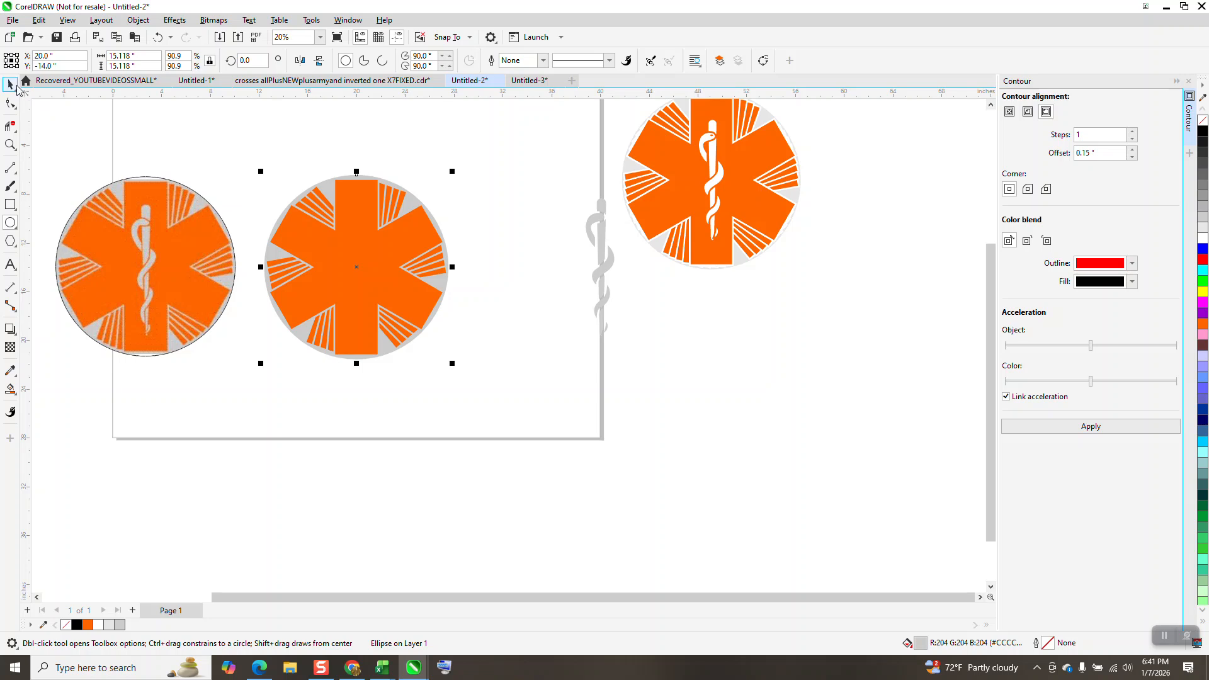
left_click(597, 214)
key("p")
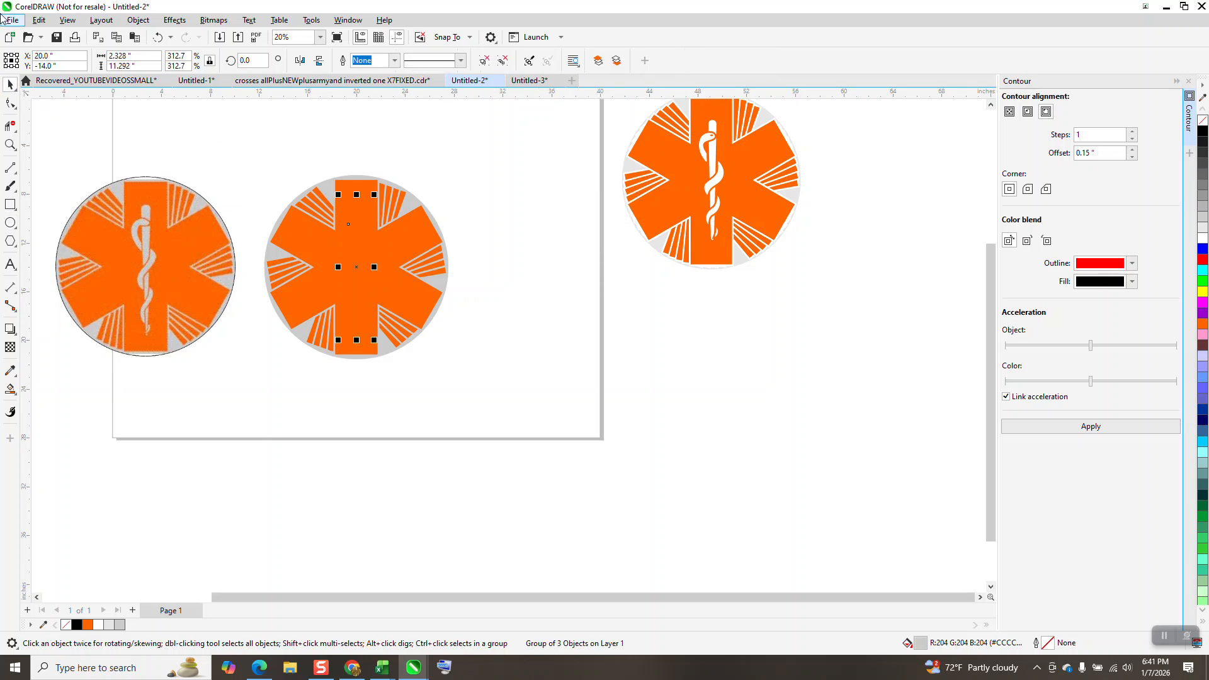
left_click(137, 21)
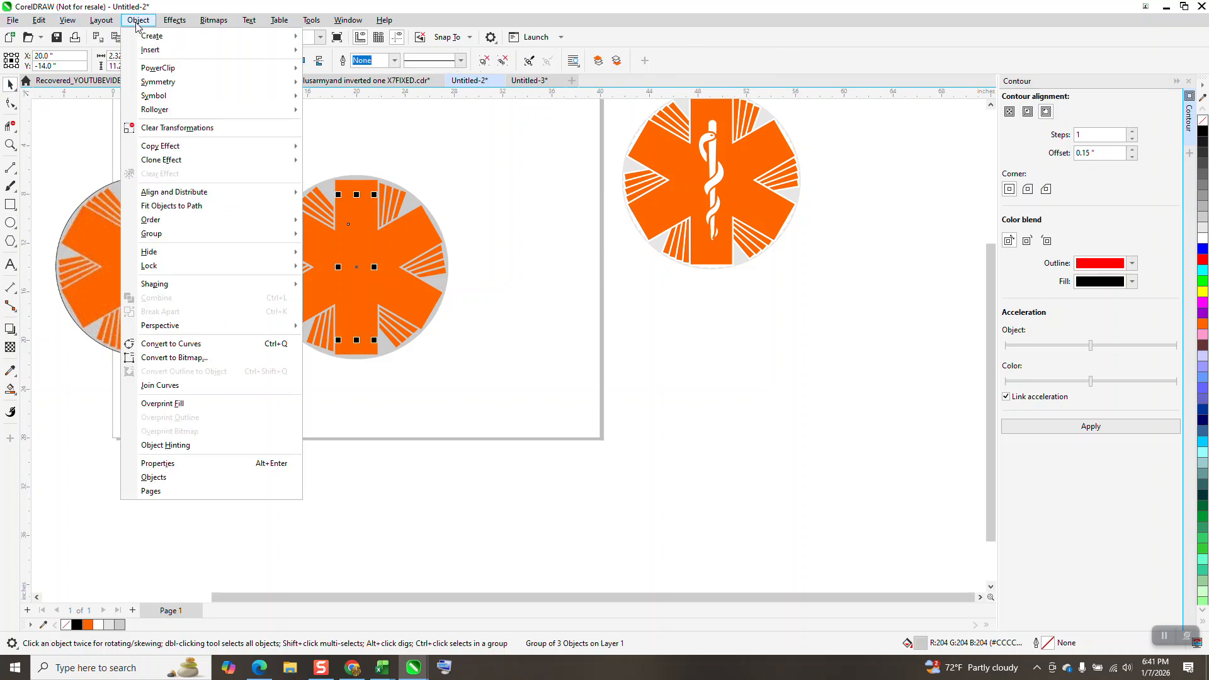
mouse_move(292, 226)
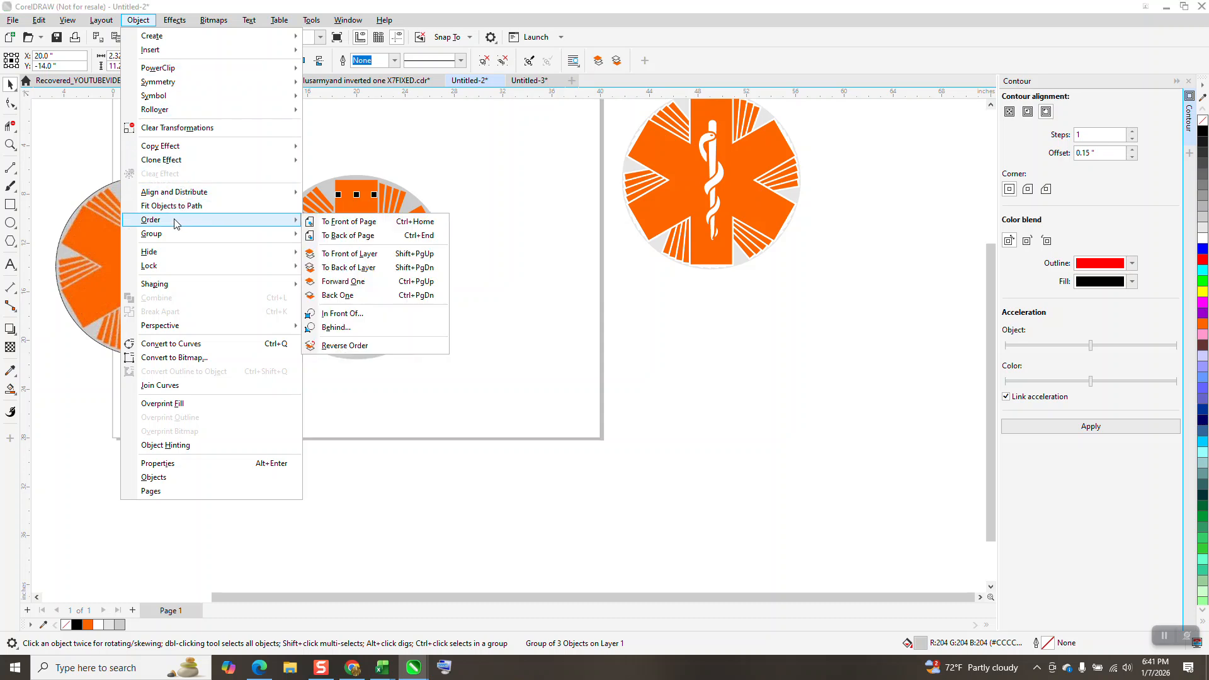
left_click(346, 235)
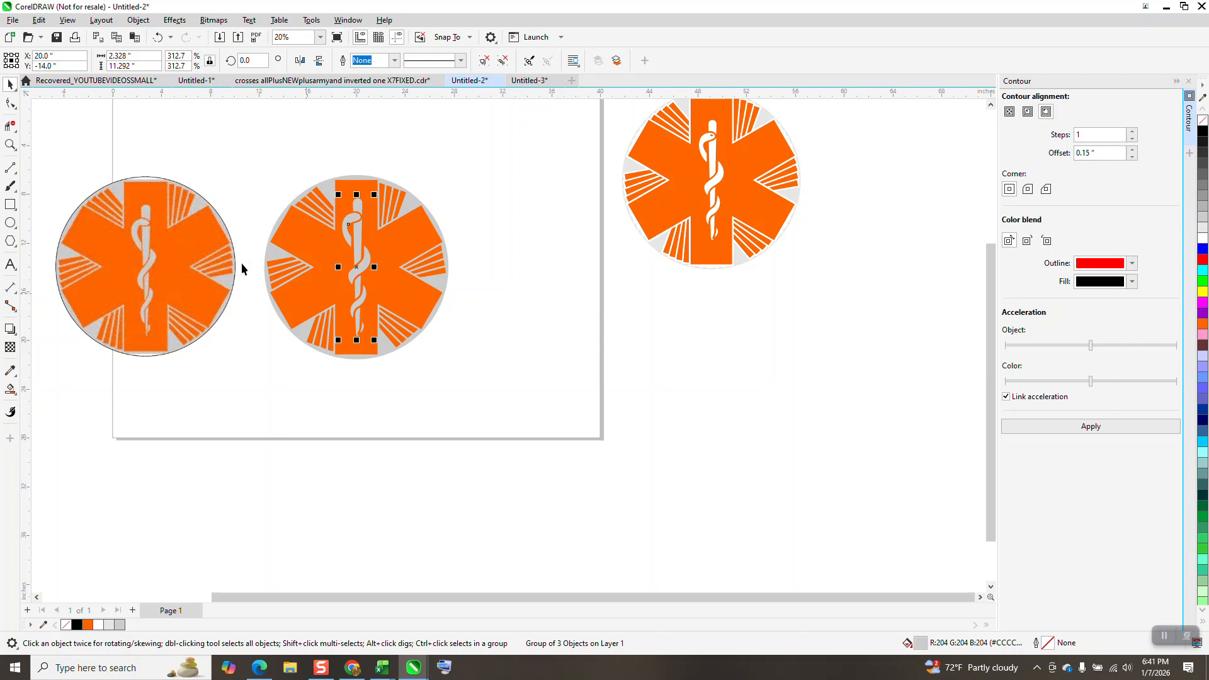
Step: Compare the rebuilt emblem with the original bitmap, examining the snake and staff details and the rays up close
left_click(10, 145)
left_click_drag(265, 191, 590, 396)
scroll(600, 387, "down", 2)
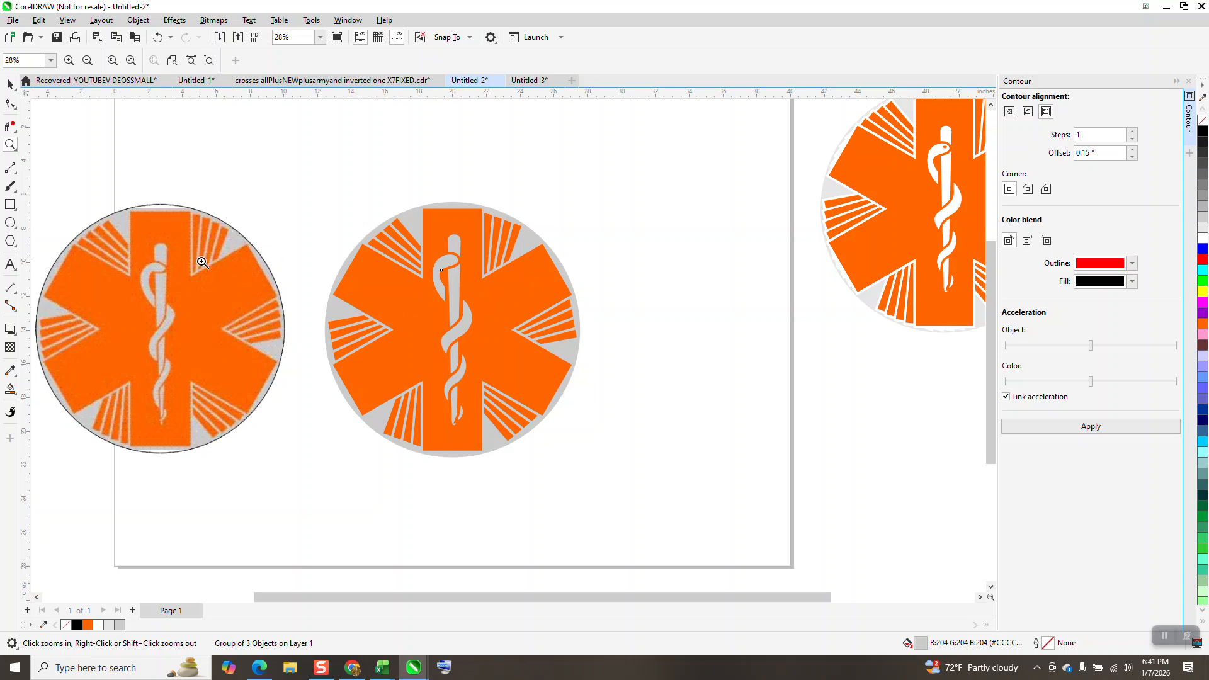
left_click_drag(109, 253, 201, 298)
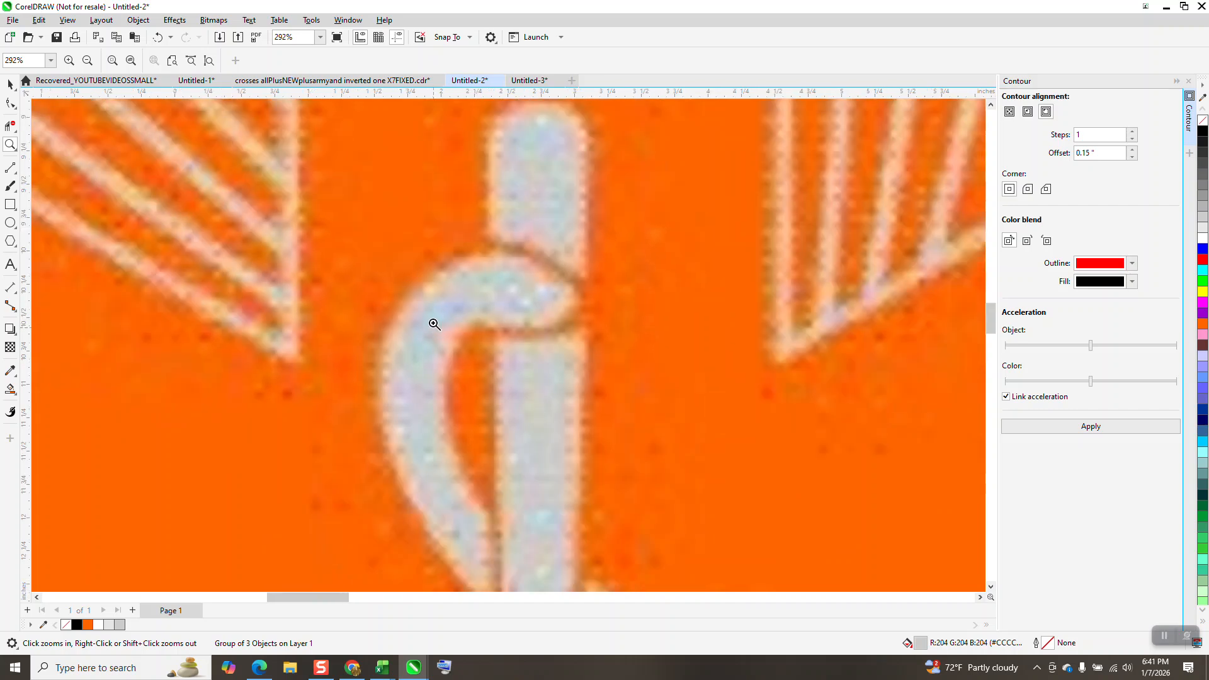
scroll(434, 324, "down", 5)
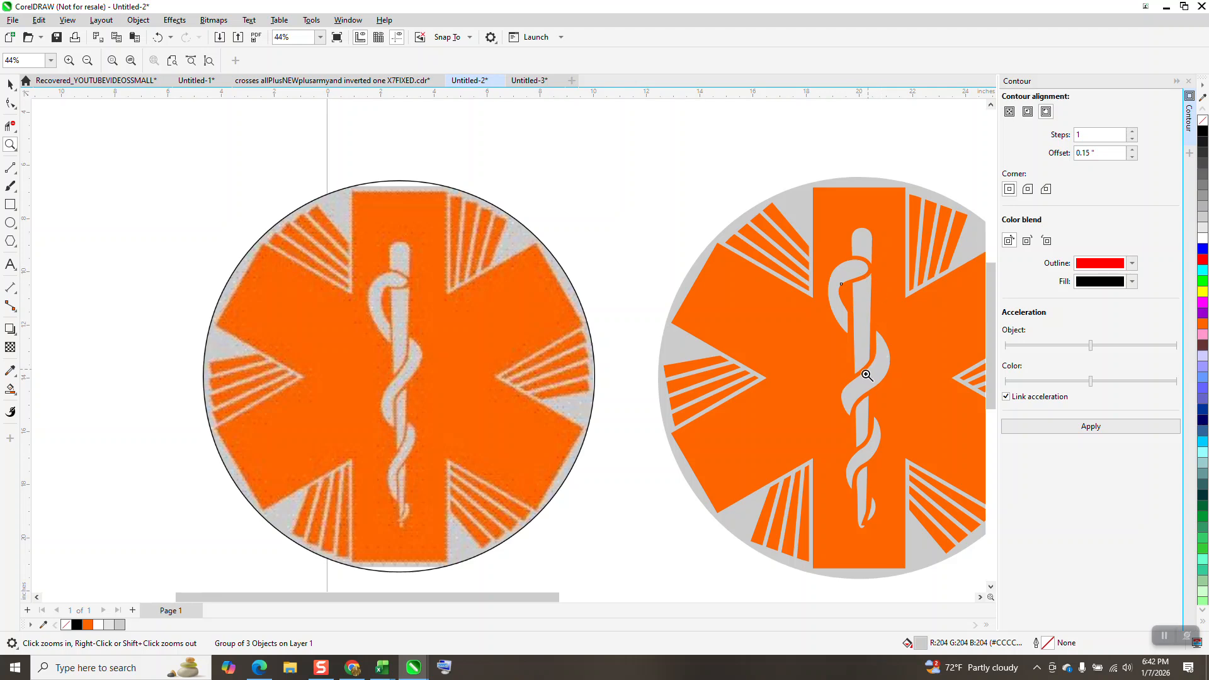
scroll(800, 319, "down", 1)
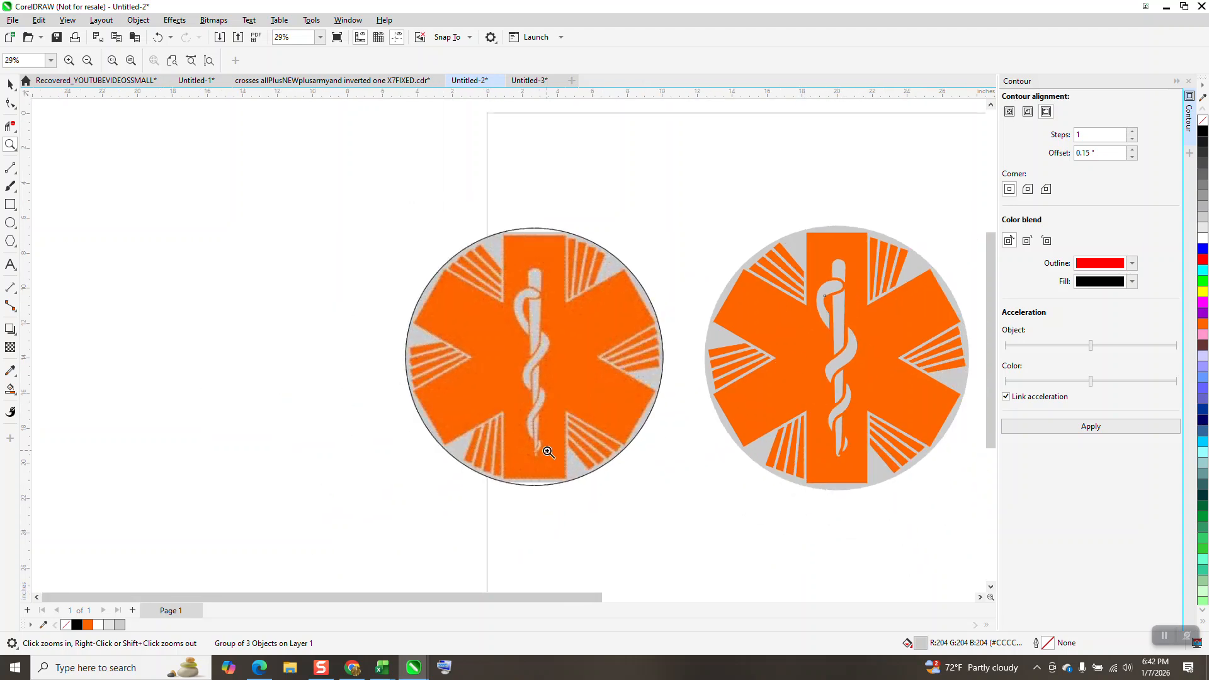
left_click_drag(655, 208, 954, 495)
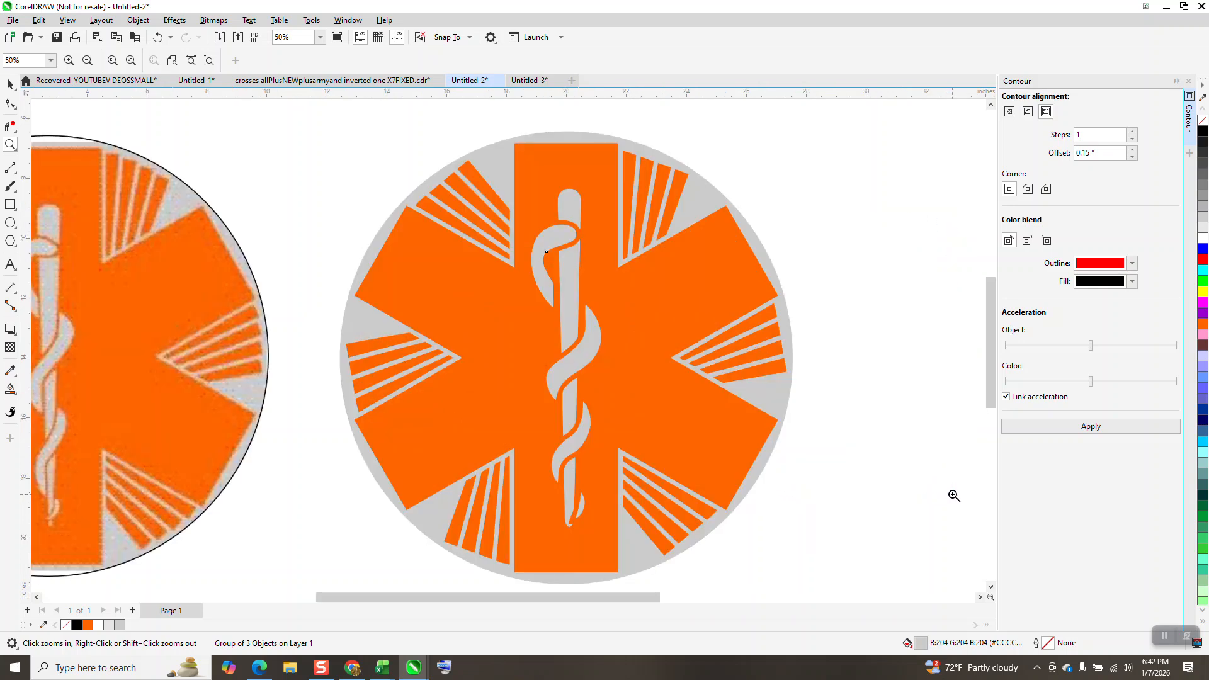